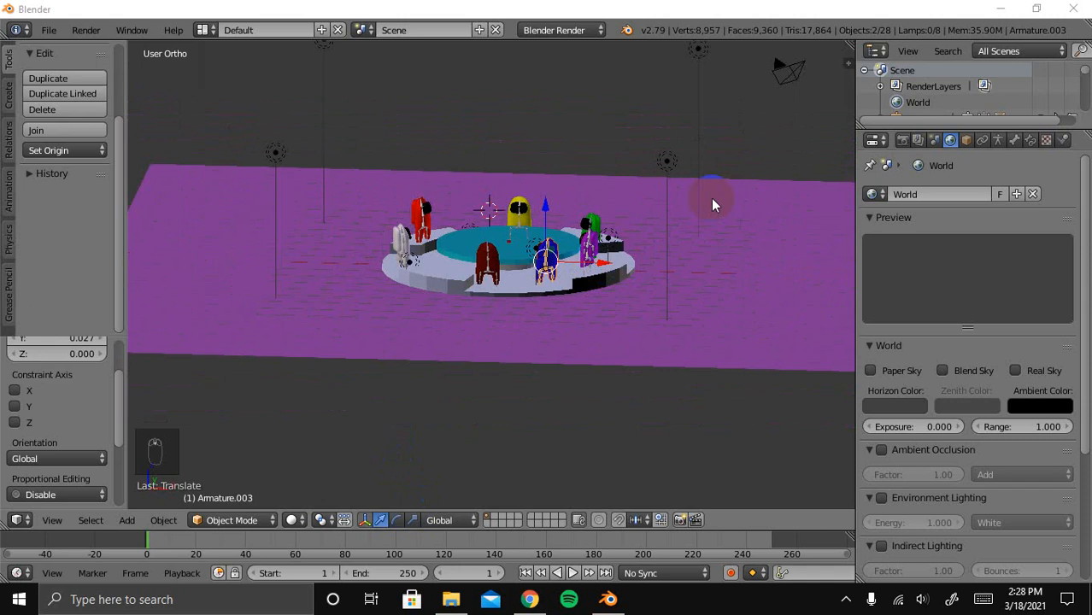
# Select the camera and, looking through it, orbit it around the table until the white character is nearest the viewer
pyautogui.rightClick(779, 83)
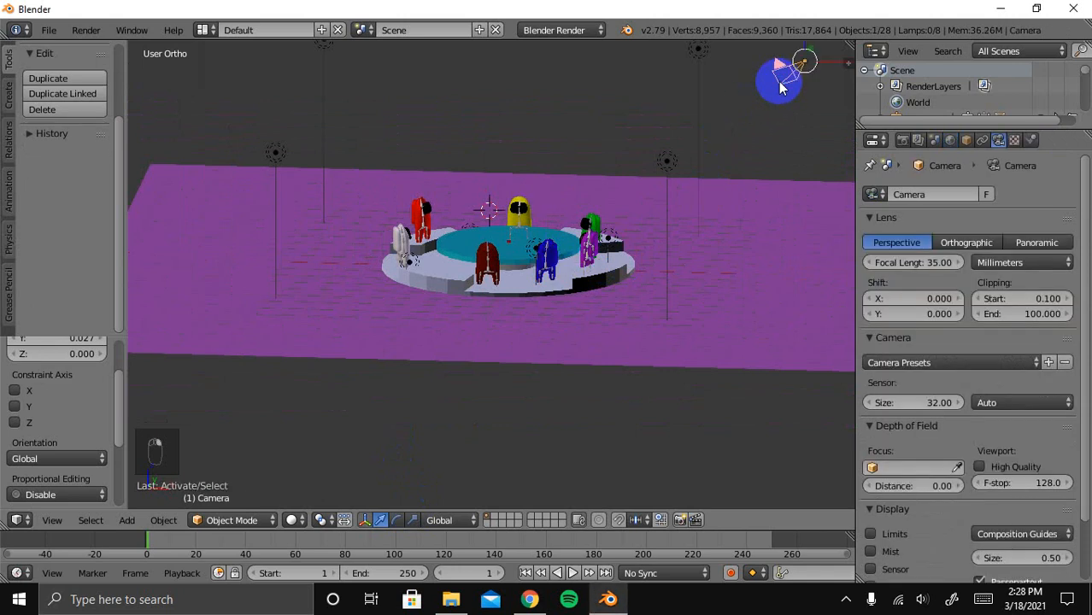
pyautogui.press('KP_0')
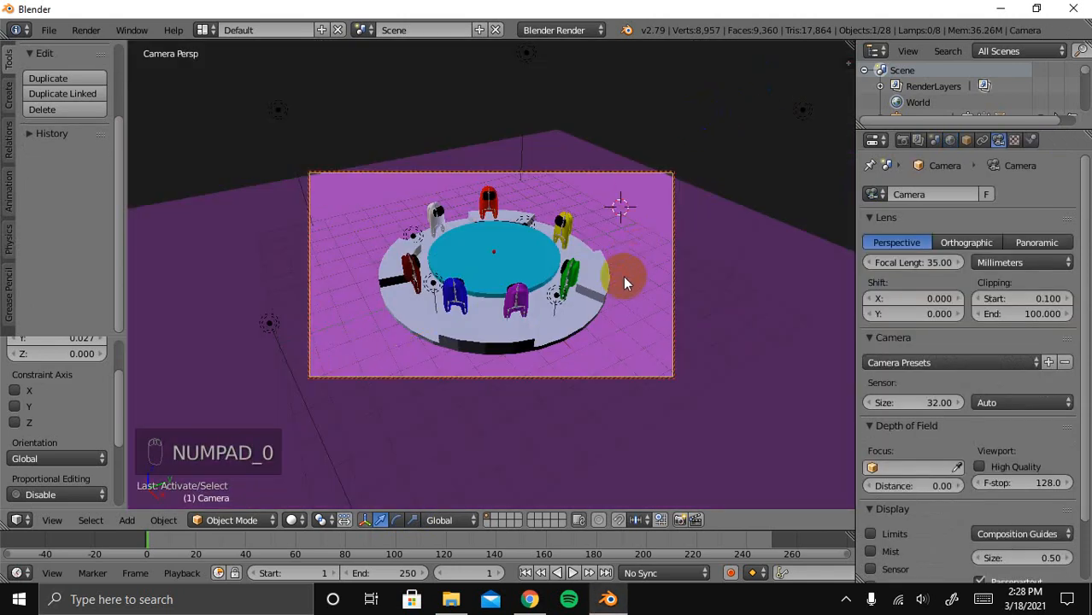
pyautogui.rightClick(668, 175)
pyautogui.rightClick(672, 171)
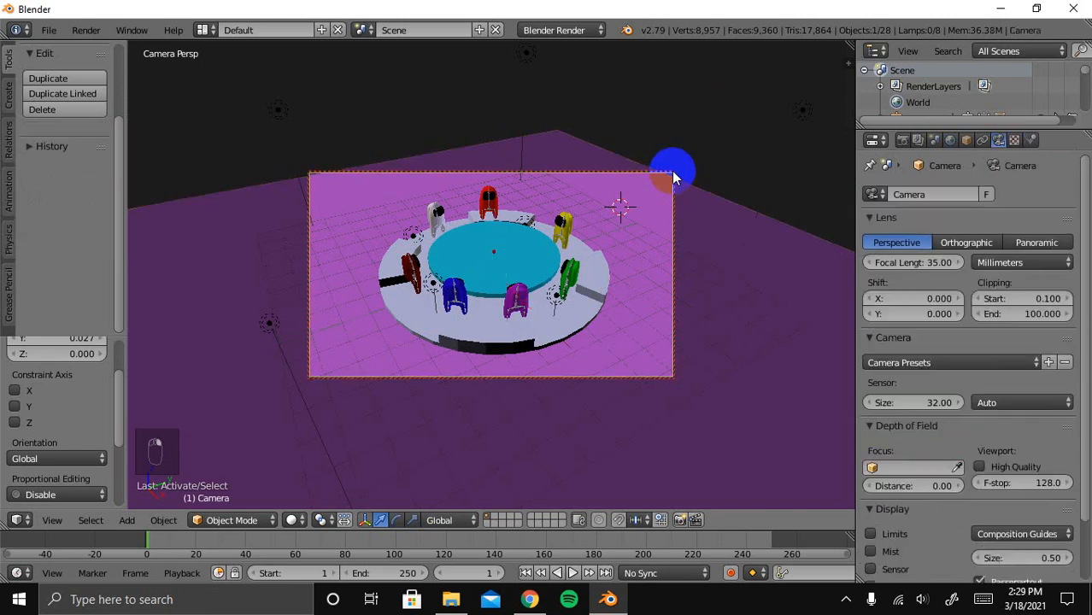
pyautogui.moveTo(710, 348); pyautogui.dragTo(217, 389, button='middle')
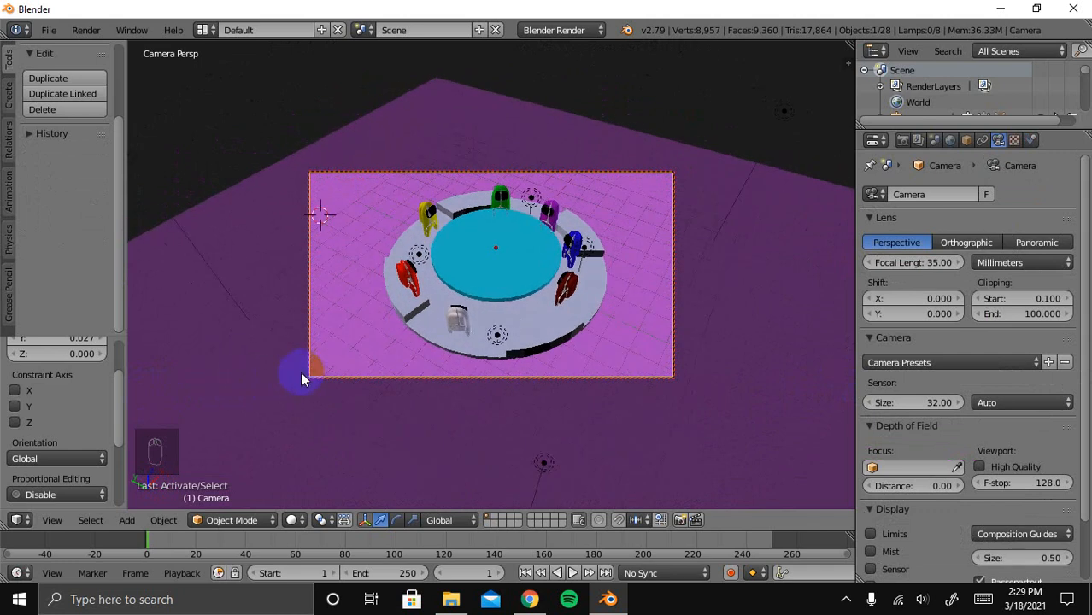
pyautogui.moveTo(504, 519); pyautogui.dragTo(589, 359, button='middle')
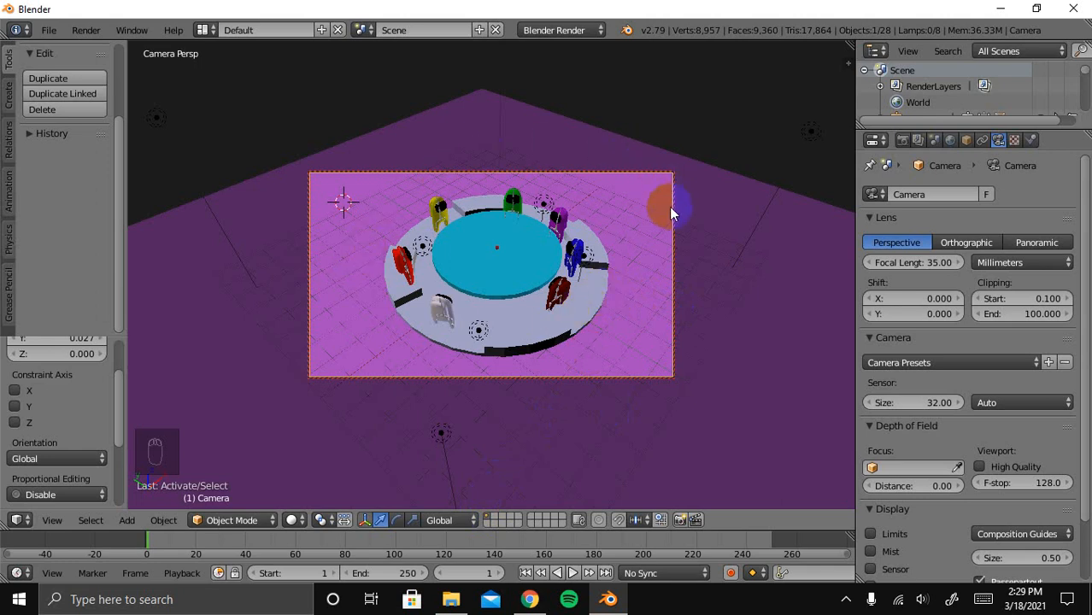
# Select every object in the scene and make the timeline area taller
pyautogui.press('a')
pyautogui.press('a')
pyautogui.press('a')
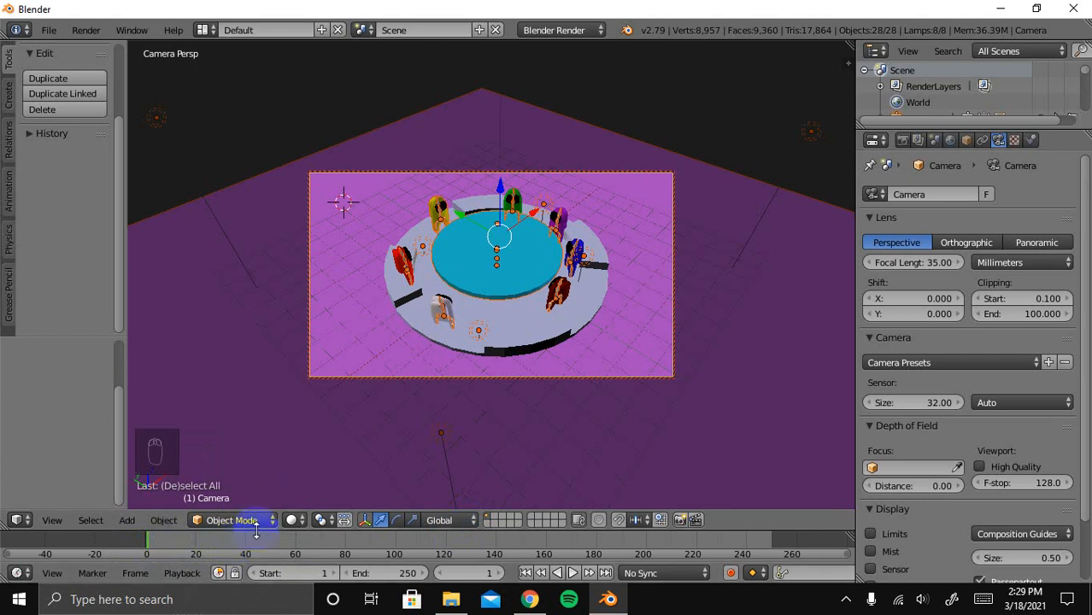
pyautogui.moveTo(256, 532); pyautogui.dragTo(270, 485)
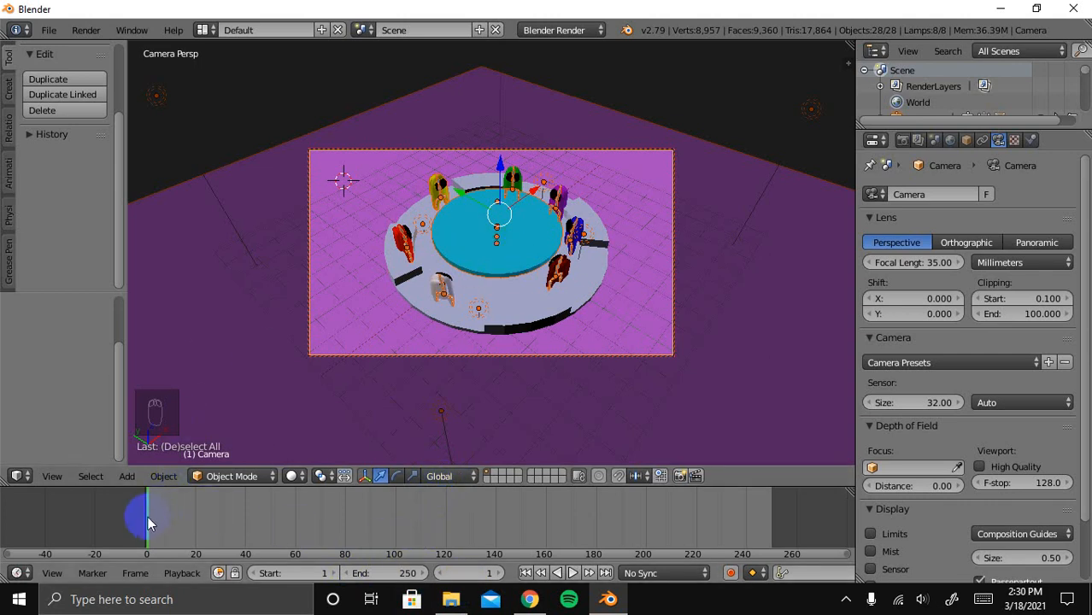
pyautogui.hotkey('alt', 'a')
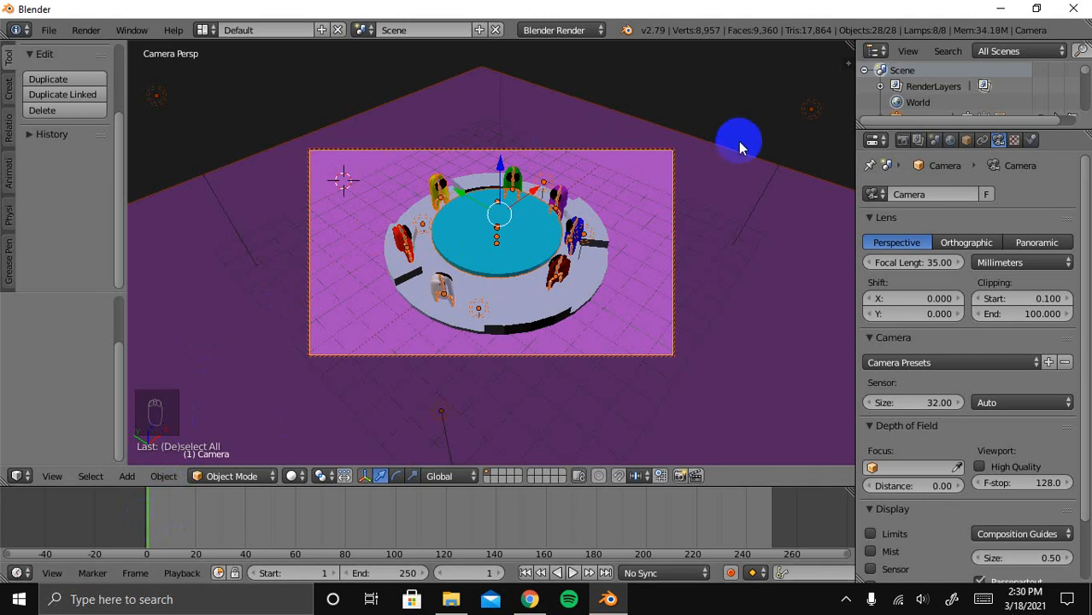
pyautogui.press('a')
pyautogui.press('a')
pyautogui.press('a')
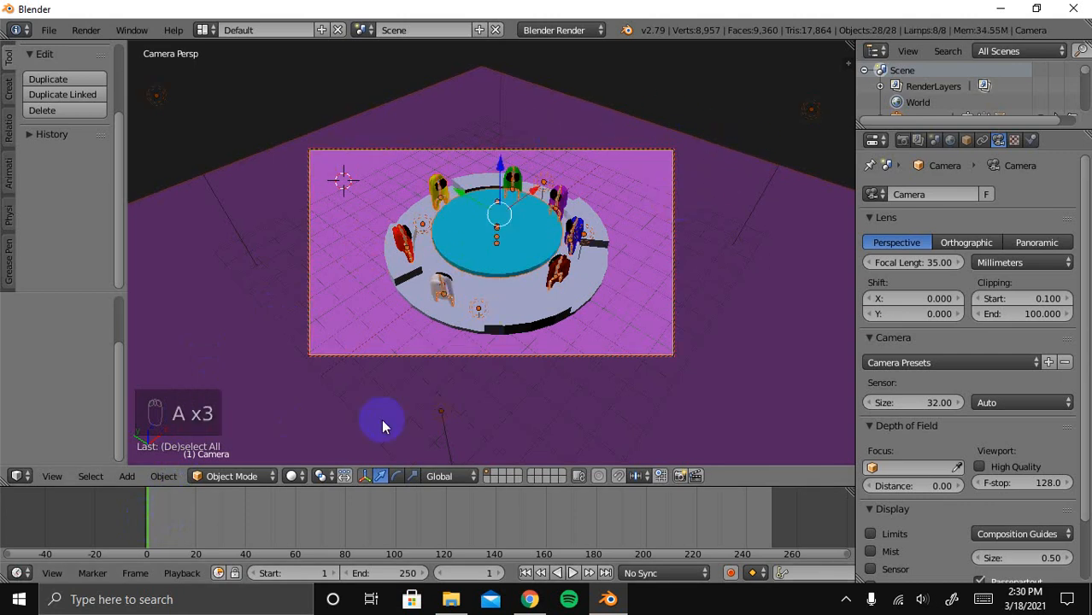
pyautogui.click(266, 477)
pyautogui.click(270, 455)
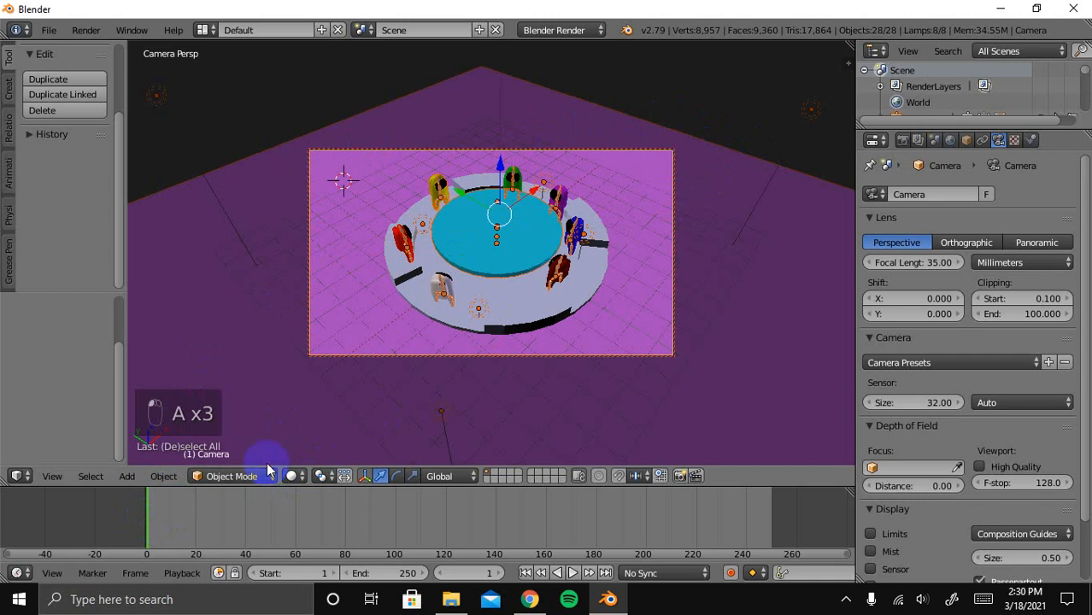
pyautogui.press('a')
pyautogui.press('a')
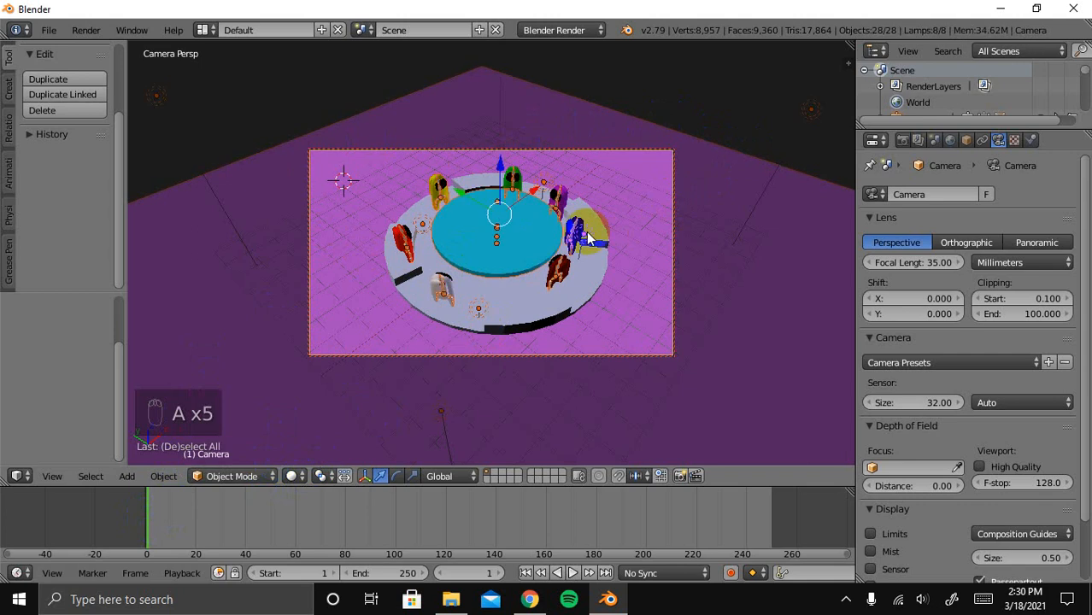
pyautogui.press('a')
pyautogui.press('a')
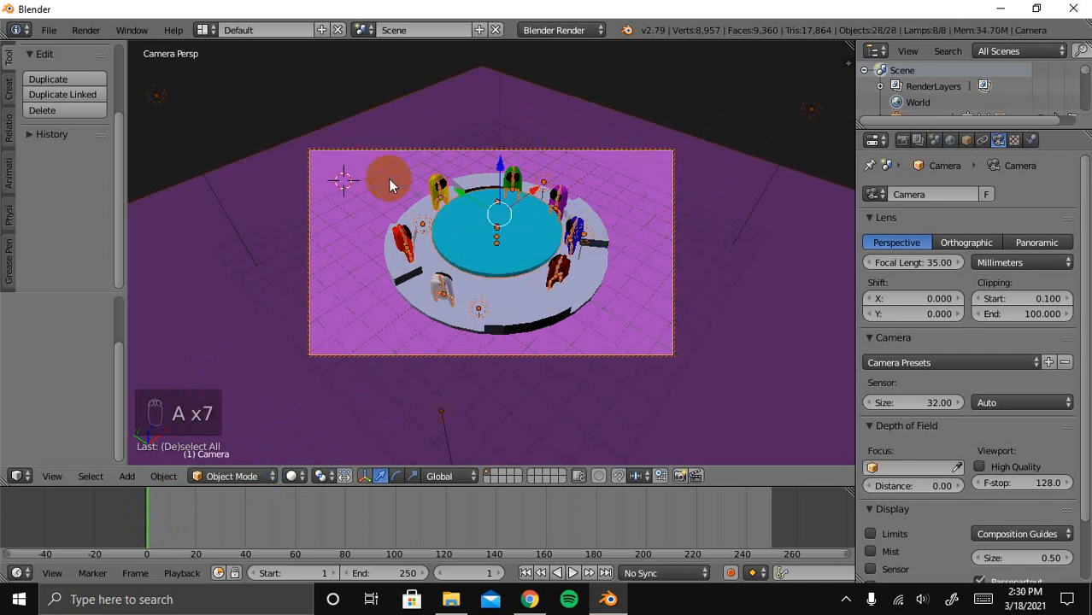
pyautogui.press('a')
pyautogui.press('a')
pyautogui.press('a')
# Pull the camera back in camera view so the round table appears smaller with more purple floor in frame
pyautogui.press('KP_0')
pyautogui.press('KP_0')
pyautogui.press('KP_0')
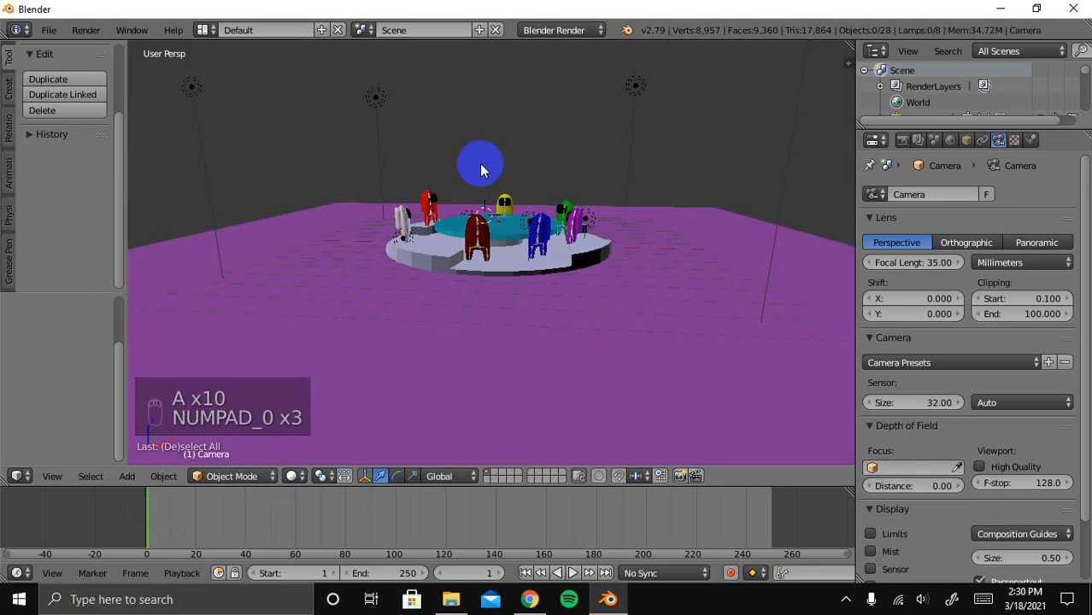
pyautogui.scroll(-5, 480, 163)
pyautogui.scroll(4, 481, 163)
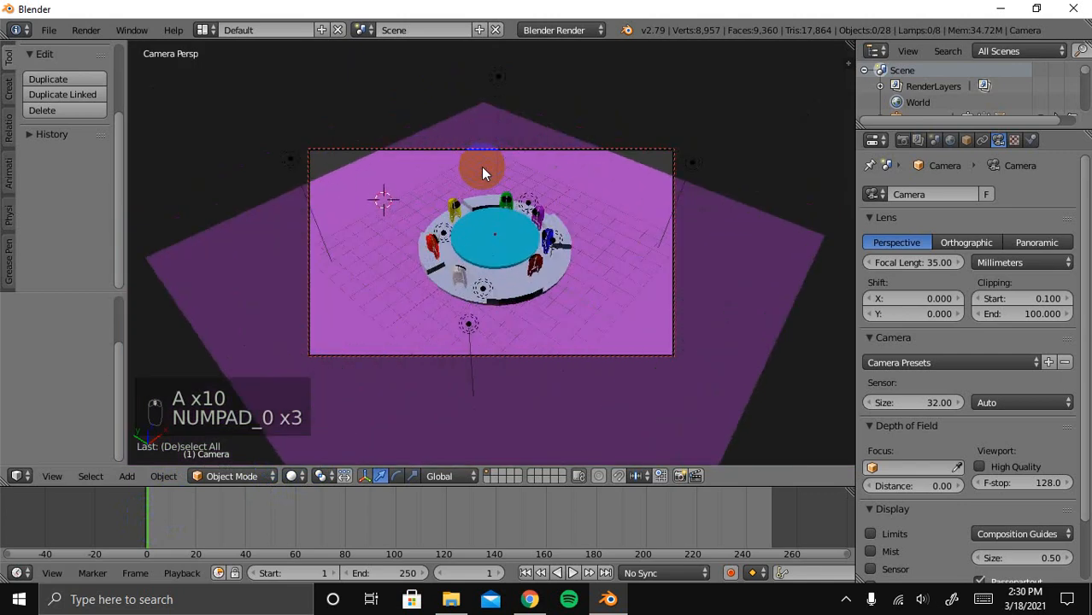
# Leave the camera view, select all objects and insert a LocRotScale keyframe at frame 1
pyautogui.press('KP_0')
pyautogui.moveTo(481, 167); pyautogui.dragTo(534, 245, button='middle')
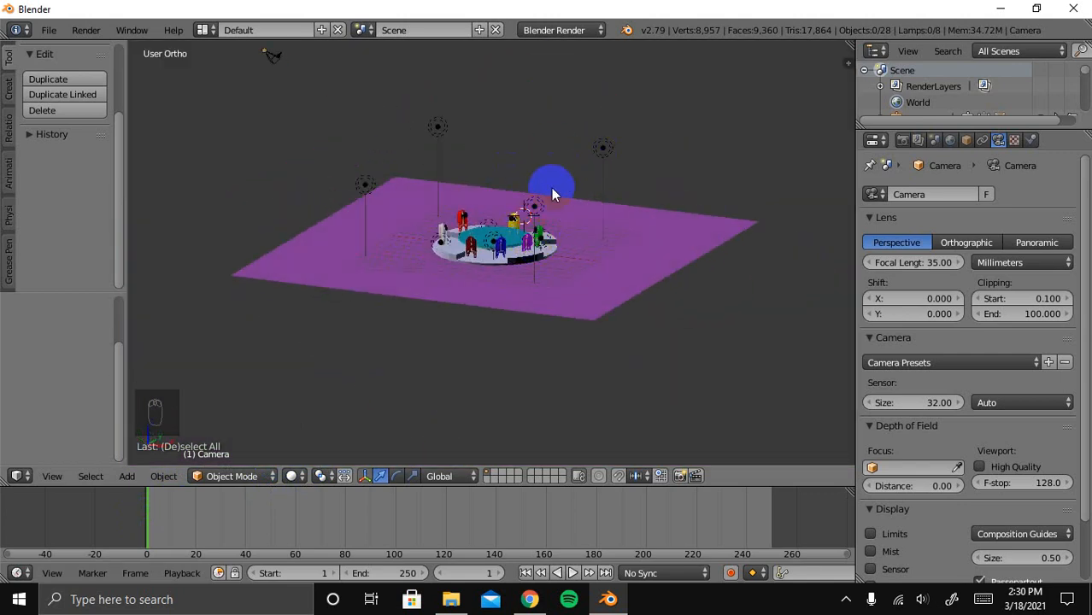
pyautogui.press('a')
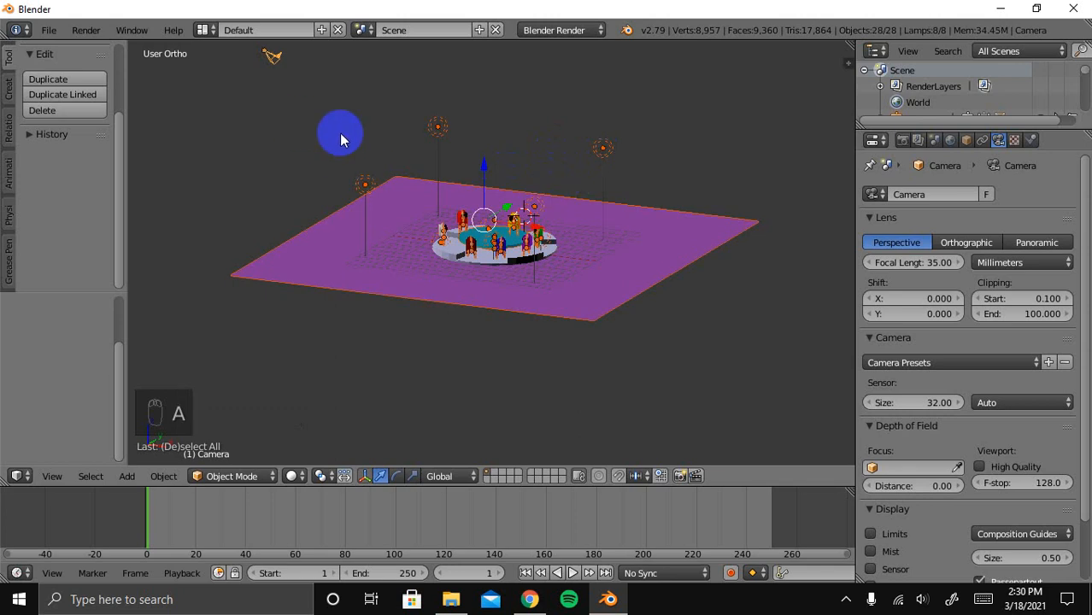
pyautogui.scroll(-1, 370, 145)
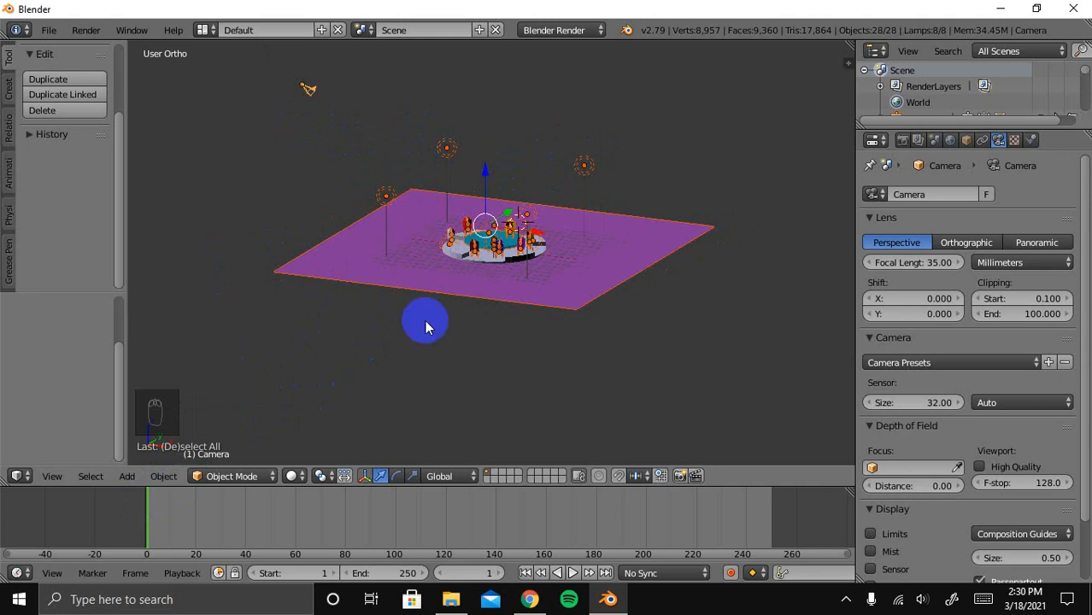
pyautogui.press('c')
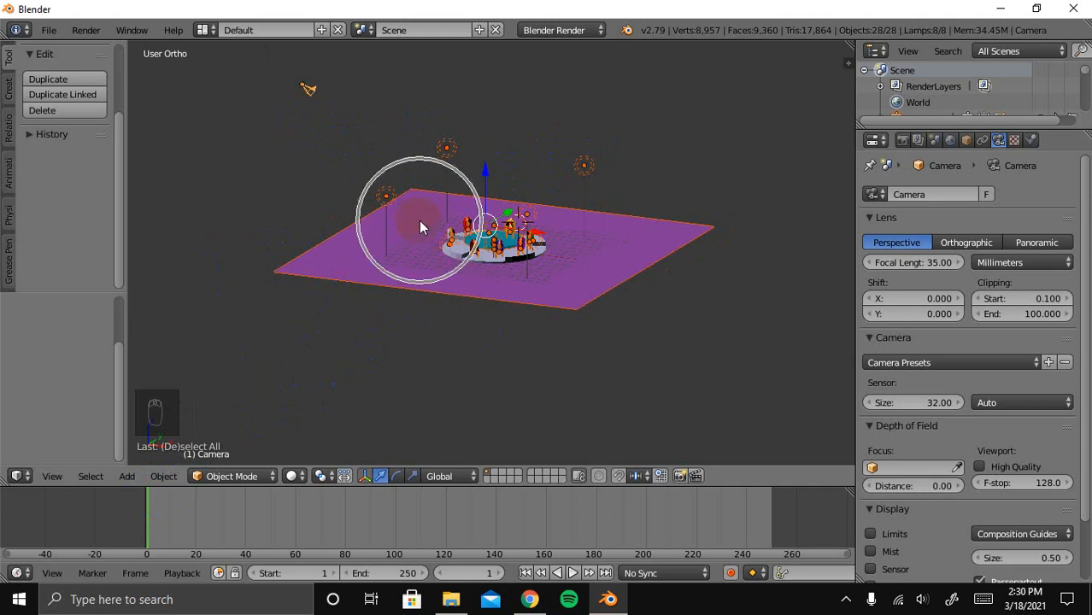
pyautogui.rightClick(418, 220)
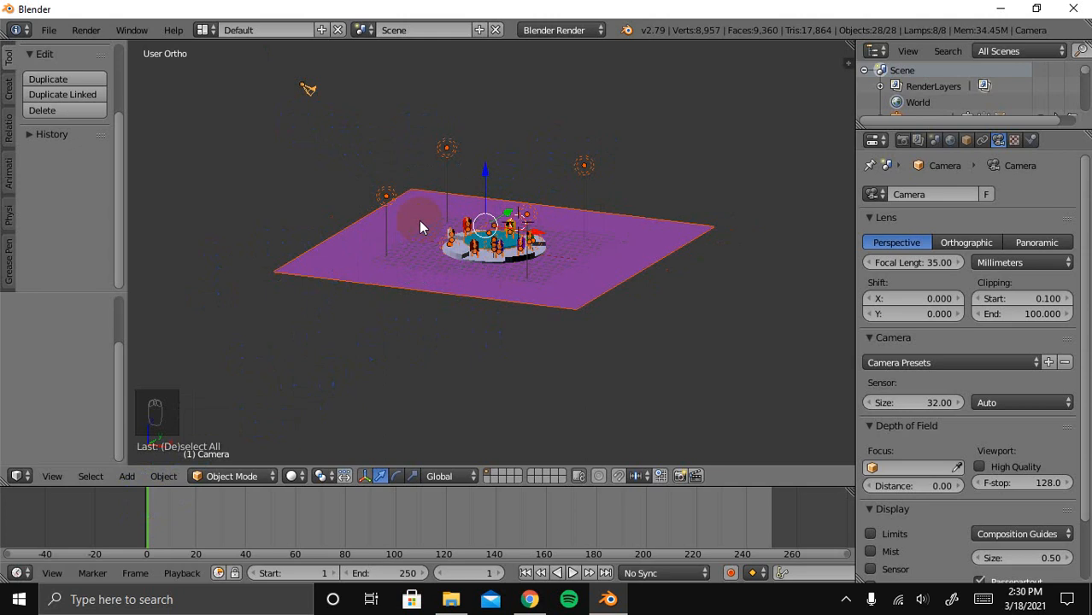
pyautogui.press('i')
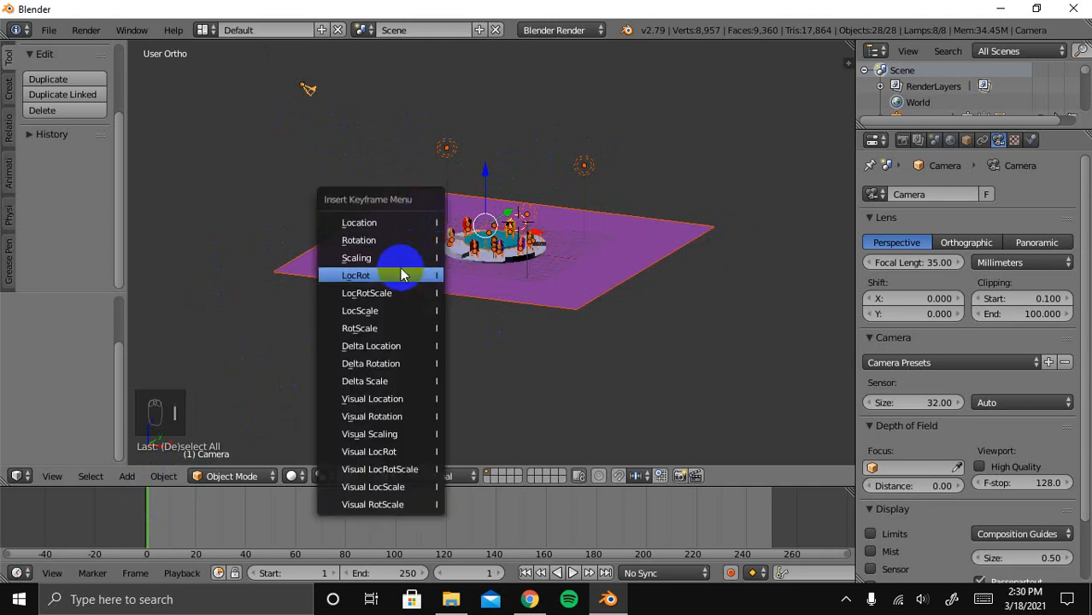
pyautogui.click(369, 304)
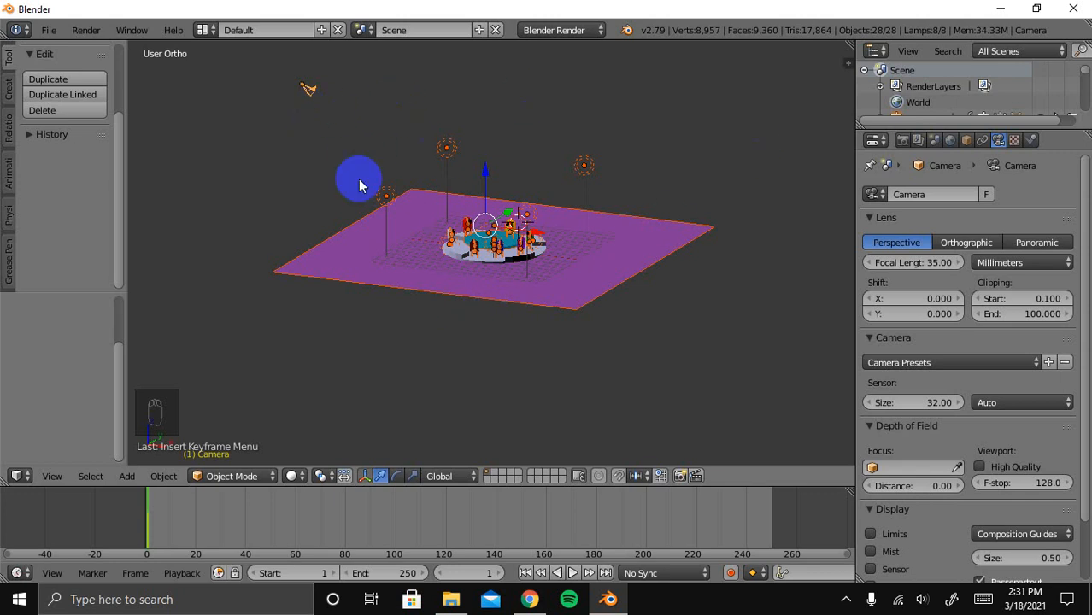
# Look through the camera and turn off Lock Camera to View
pyautogui.press('KP_0')
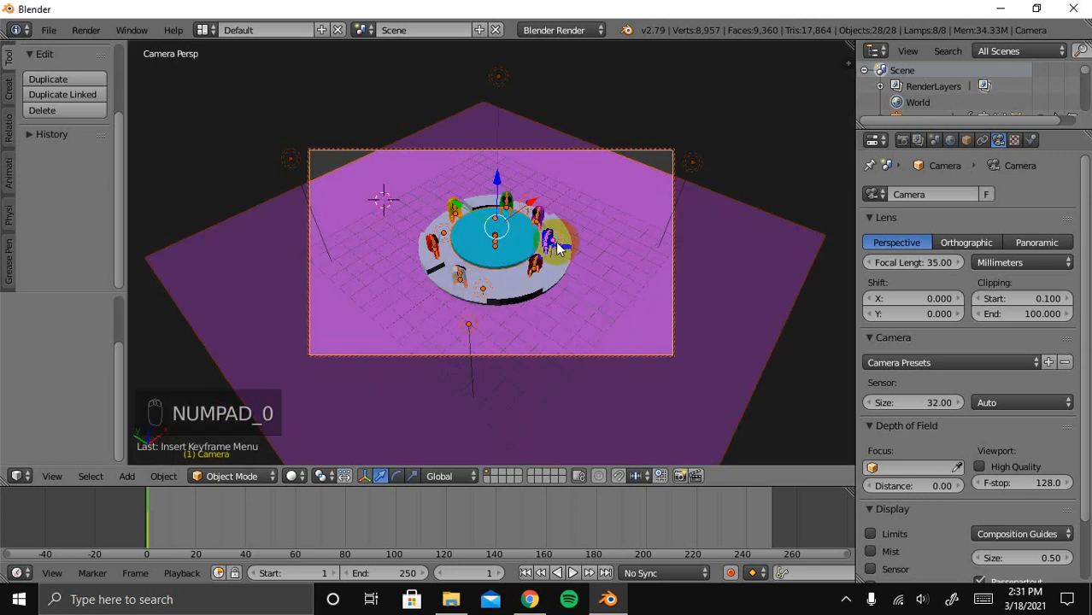
pyautogui.moveTo(551, 278); pyautogui.dragTo(559, 256, button='middle')
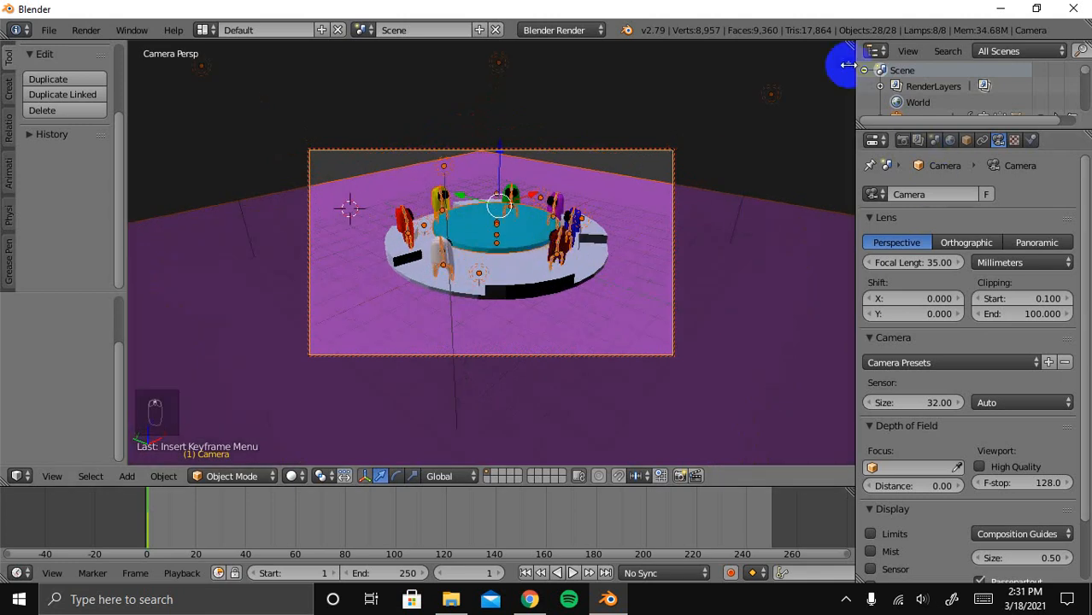
pyautogui.click(846, 65)
pyautogui.scroll(-7, 777, 273)
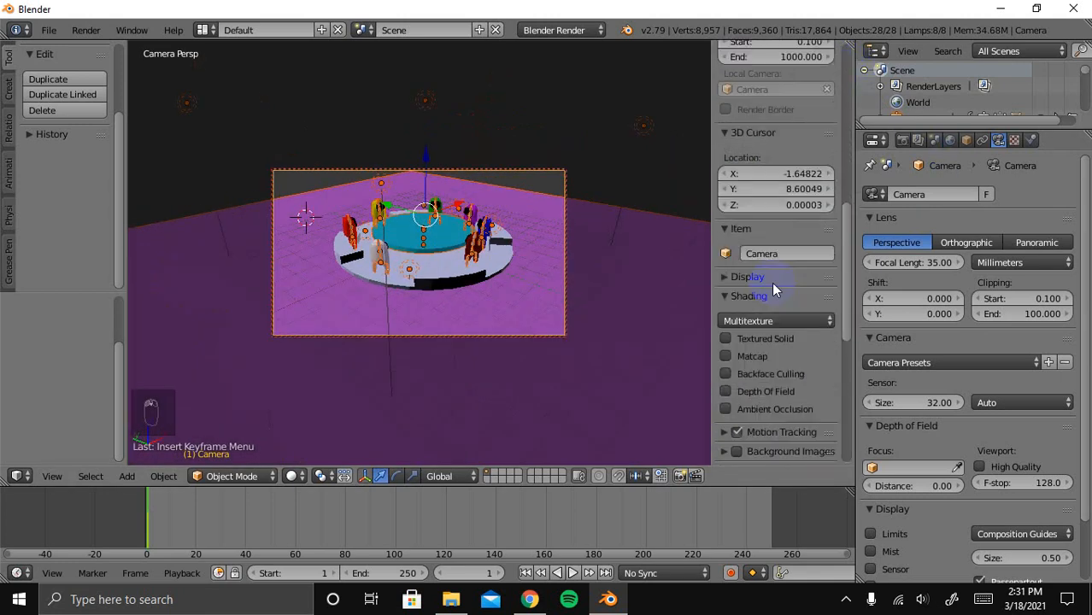
pyautogui.scroll(-4, 766, 305)
pyautogui.scroll(10, 766, 304)
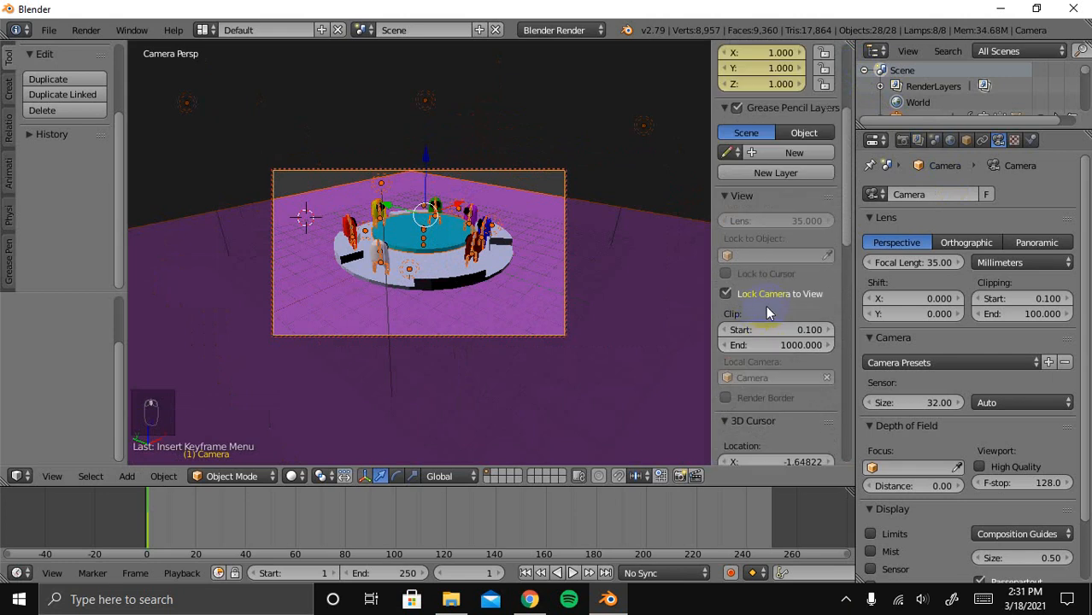
pyautogui.click(725, 294)
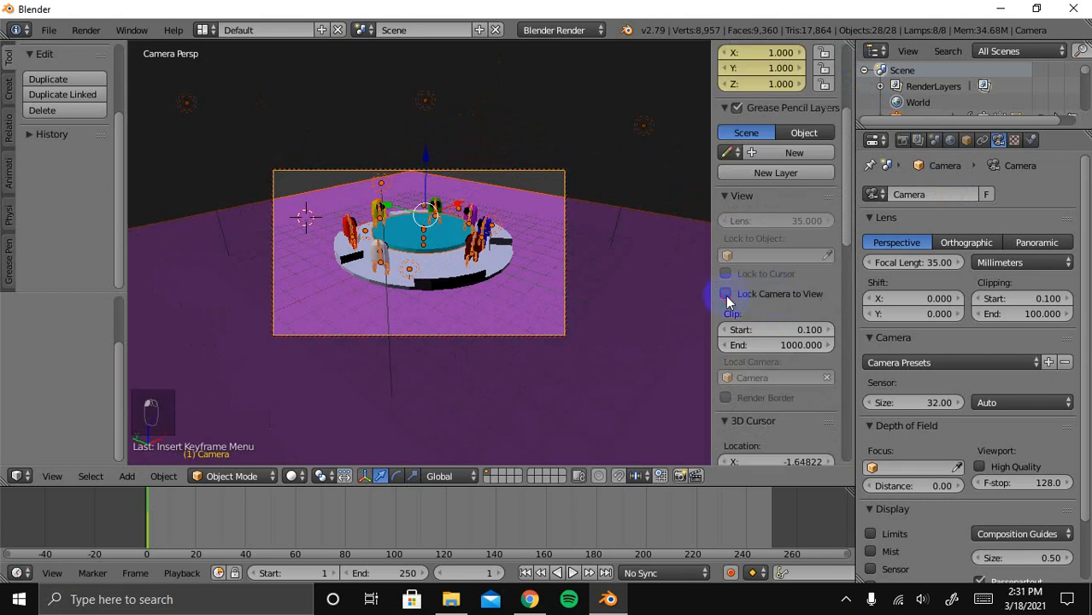
pyautogui.moveTo(709, 275); pyautogui.dragTo(859, 278)
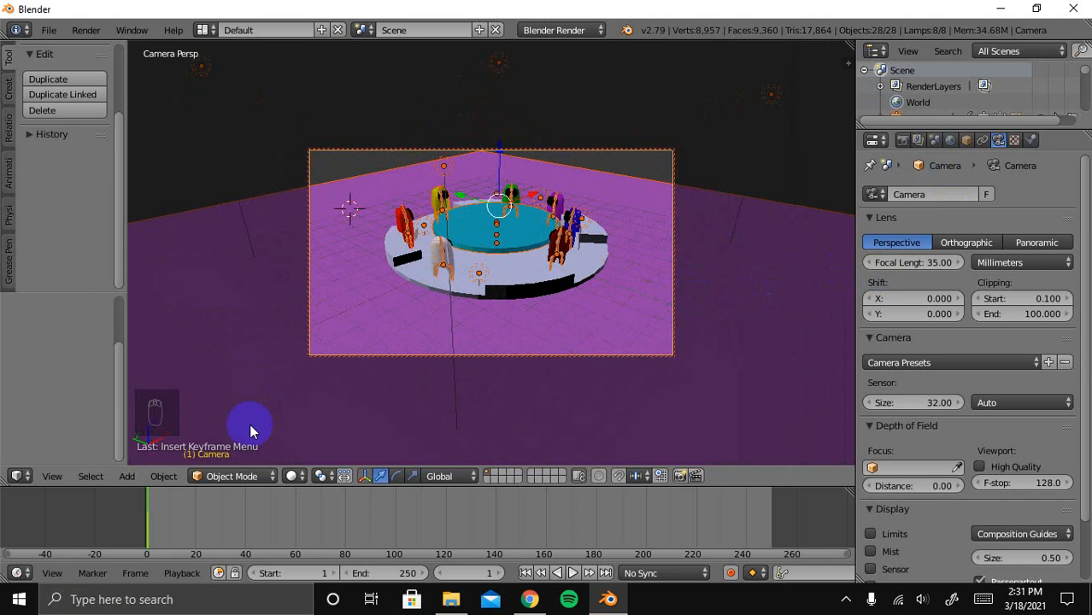
# Move the current frame to 10 and select only the camera
pyautogui.hotkey('alt', 'a')
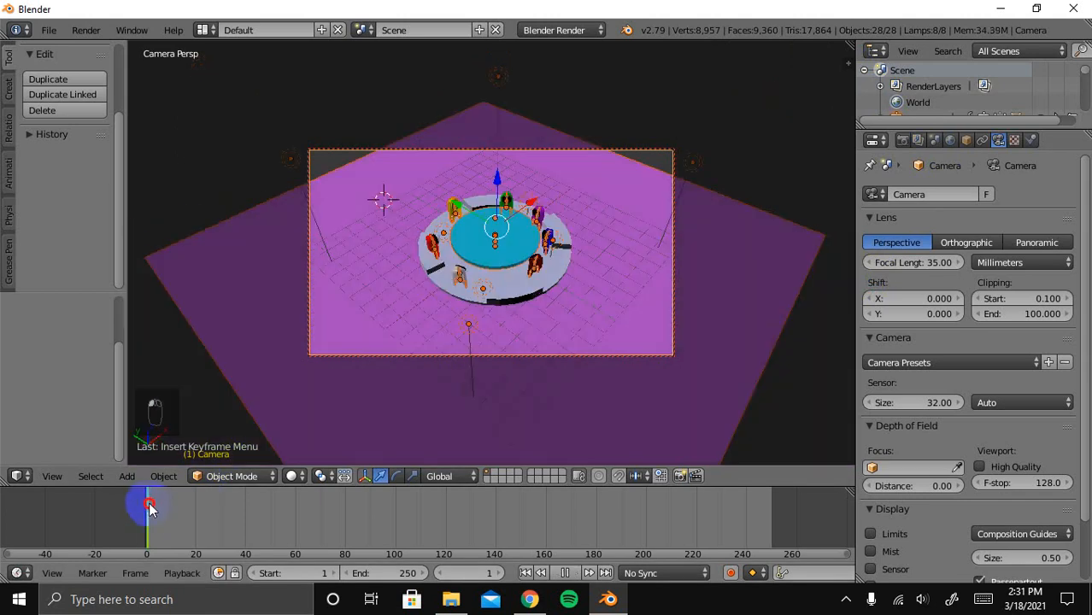
pyautogui.moveTo(158, 503)
pyautogui.mouseDown()
pyautogui.moveTo(142, 504)
pyautogui.moveTo(198, 513)
pyautogui.moveTo(170, 513)
pyautogui.mouseUp()
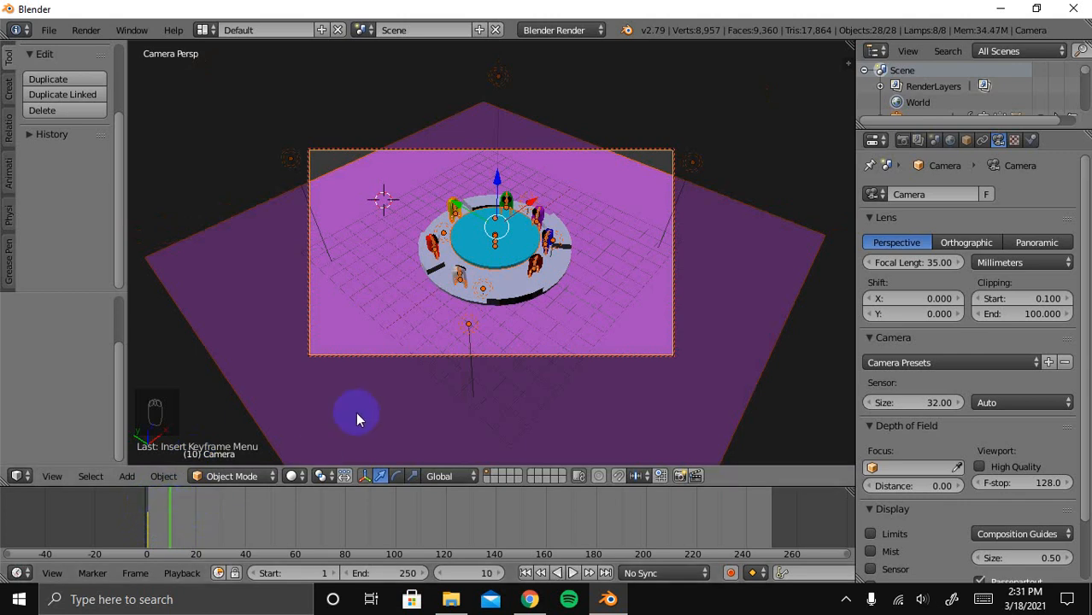
pyautogui.rightClick(627, 154)
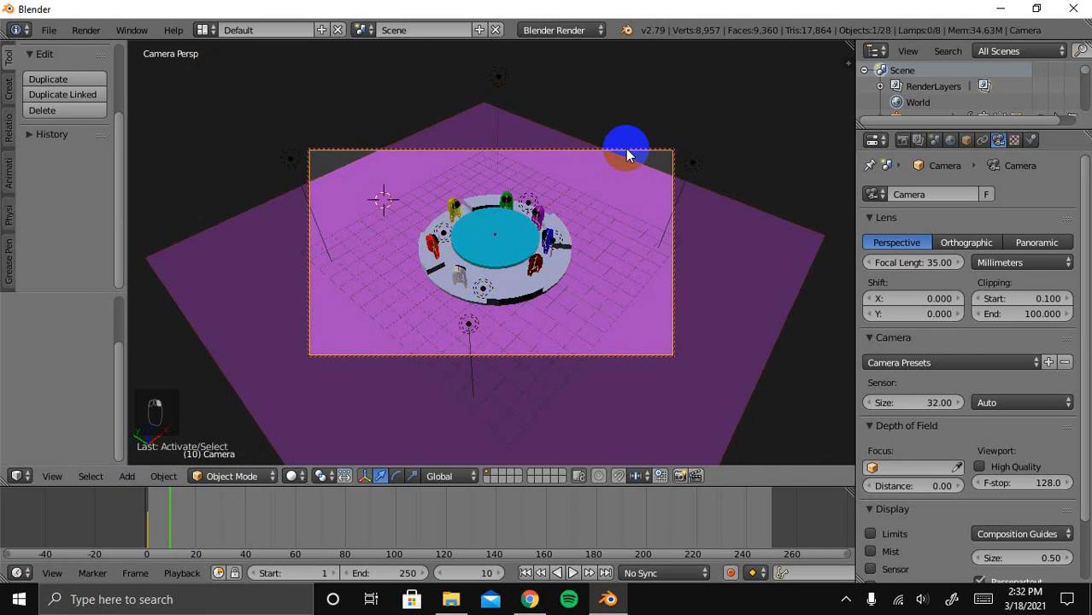
pyautogui.rightClick(624, 149)
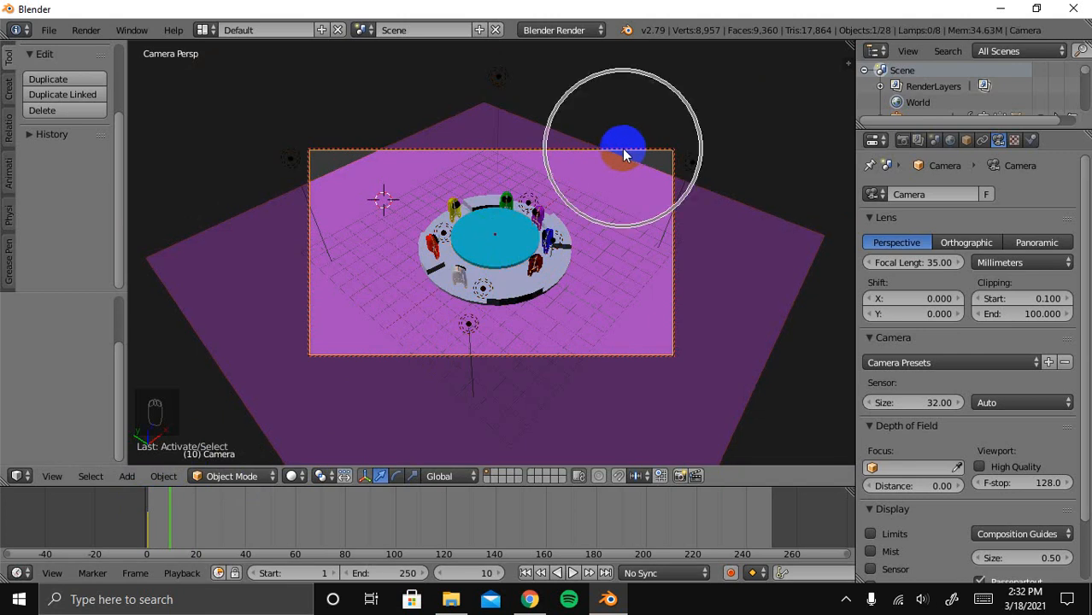
pyautogui.rightClick(624, 149)
pyautogui.rightClick(631, 149)
pyautogui.rightClick(632, 149)
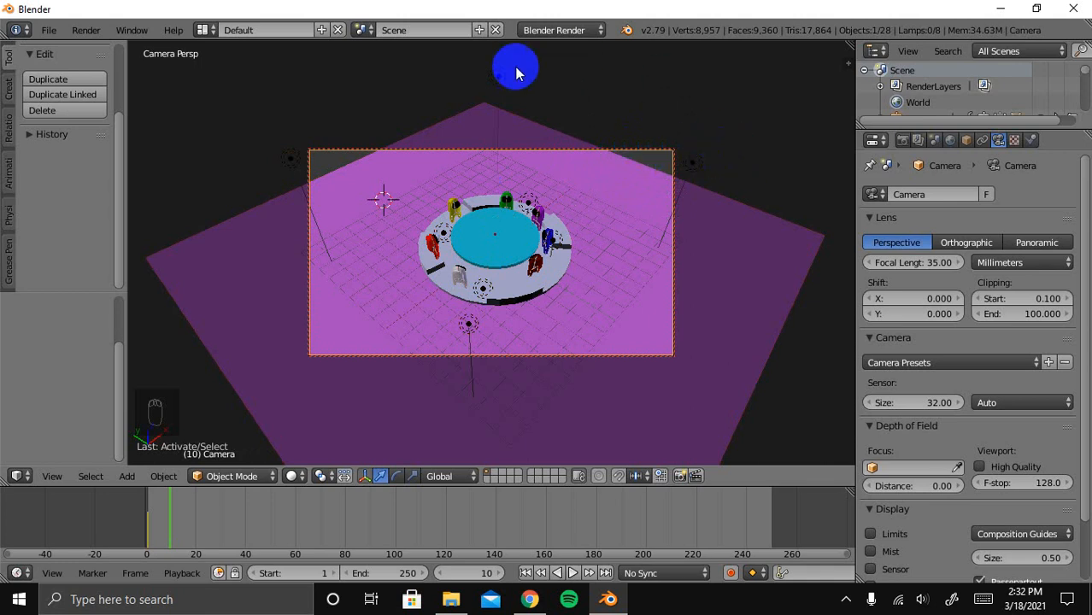
pyautogui.rightClick(589, 241)
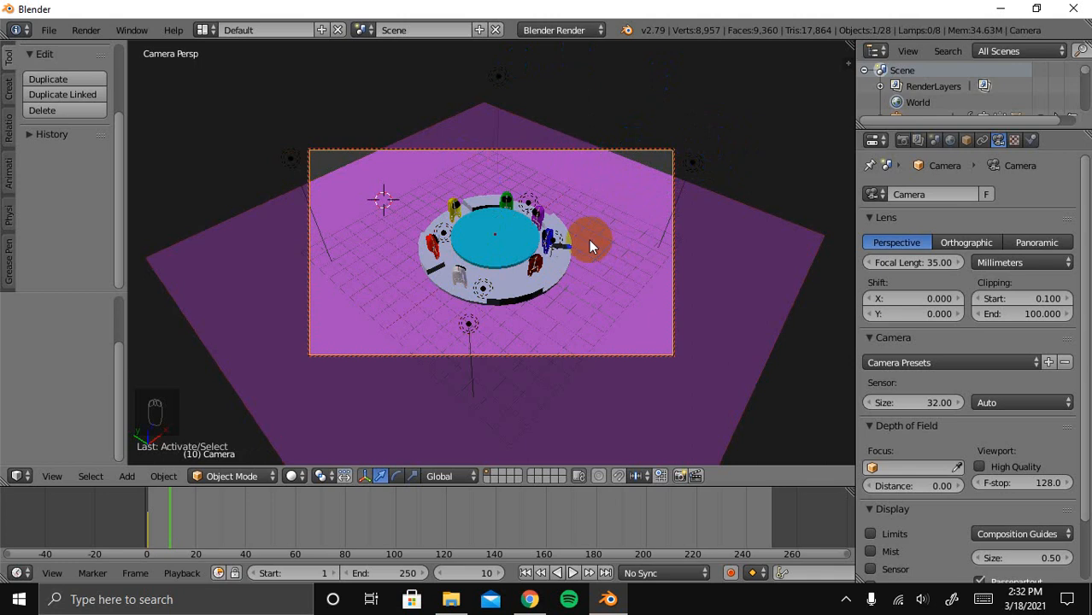
pyautogui.rightClick(462, 340)
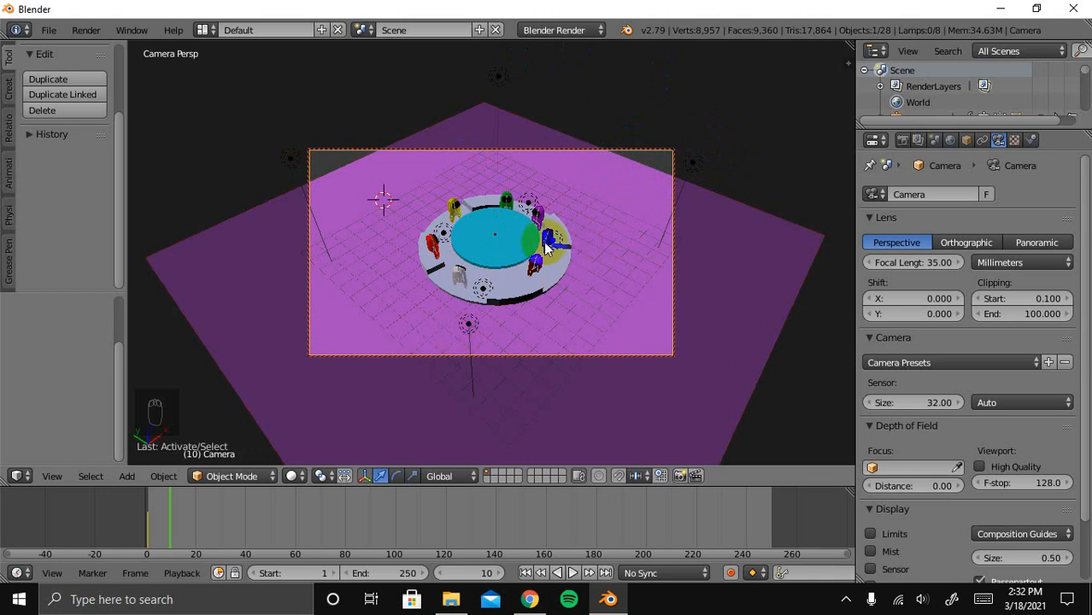
pyautogui.rightClick(480, 336)
pyautogui.rightClick(420, 320)
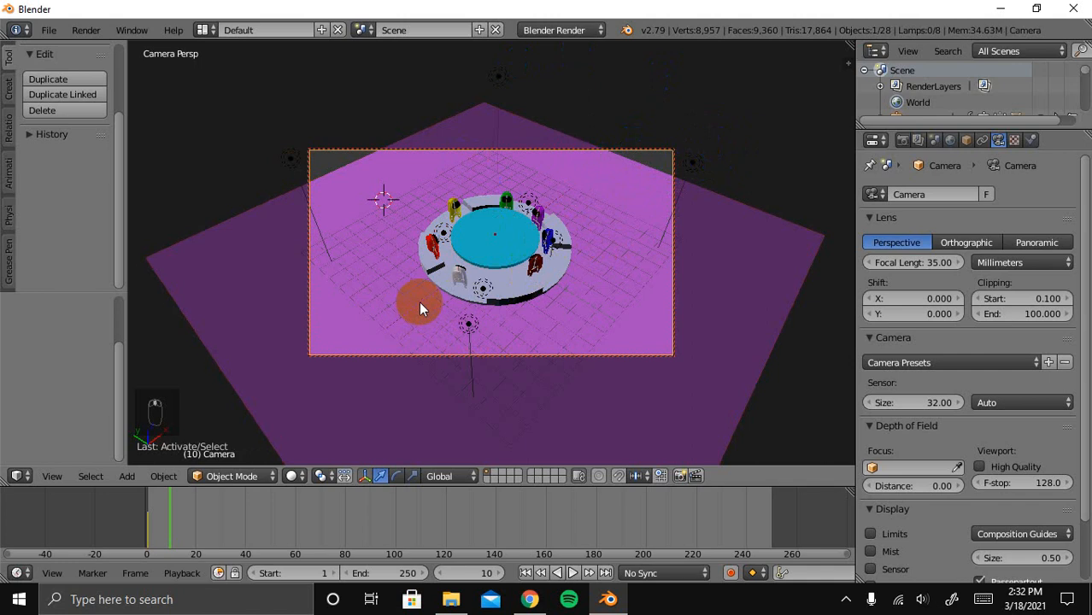
# Try a wide camera orbit around the table until the red character faces front, and insert a LocRotScale keyframe at frame 10
pyautogui.moveTo(419, 301); pyautogui.dragTo(558, 302, button='middle')
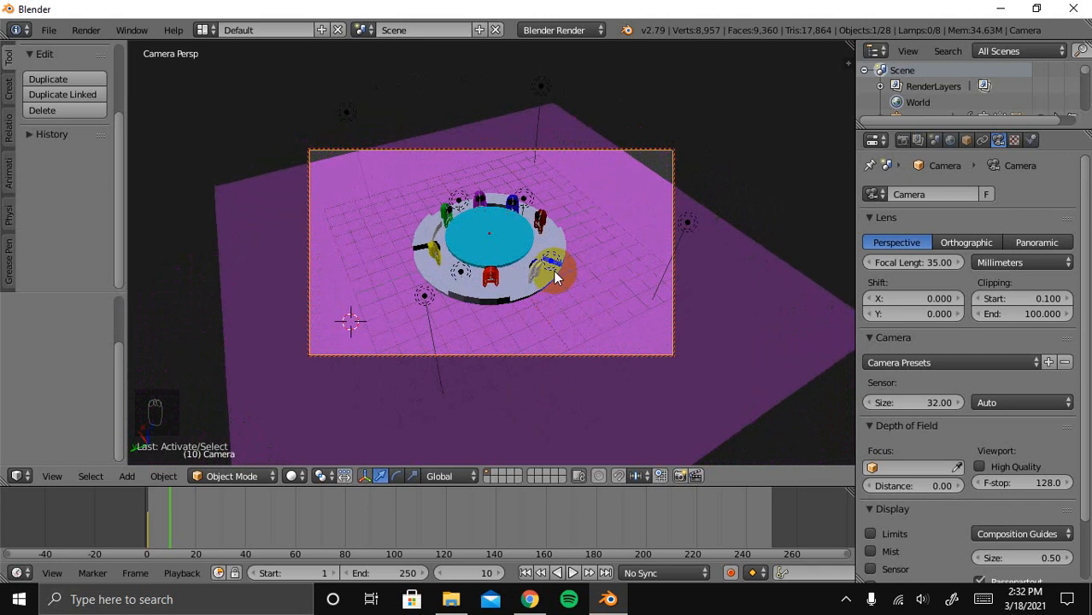
pyautogui.press('i')
pyautogui.click(554, 272)
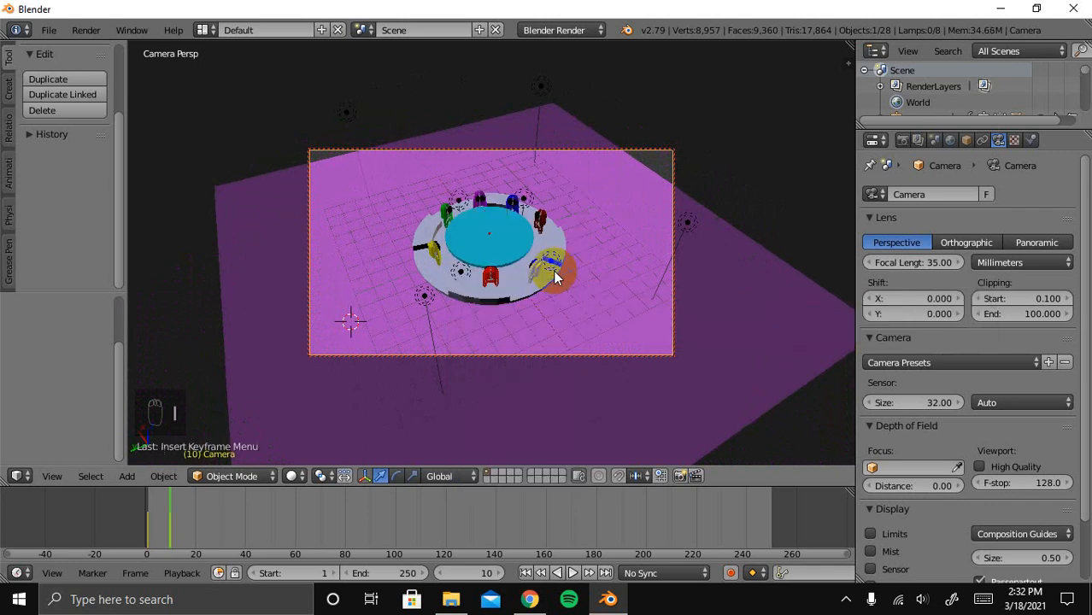
# Play the camera animation from the start of the timeline to check the move's speed, and return to frame 10
pyautogui.hotkey('alt', 'a')
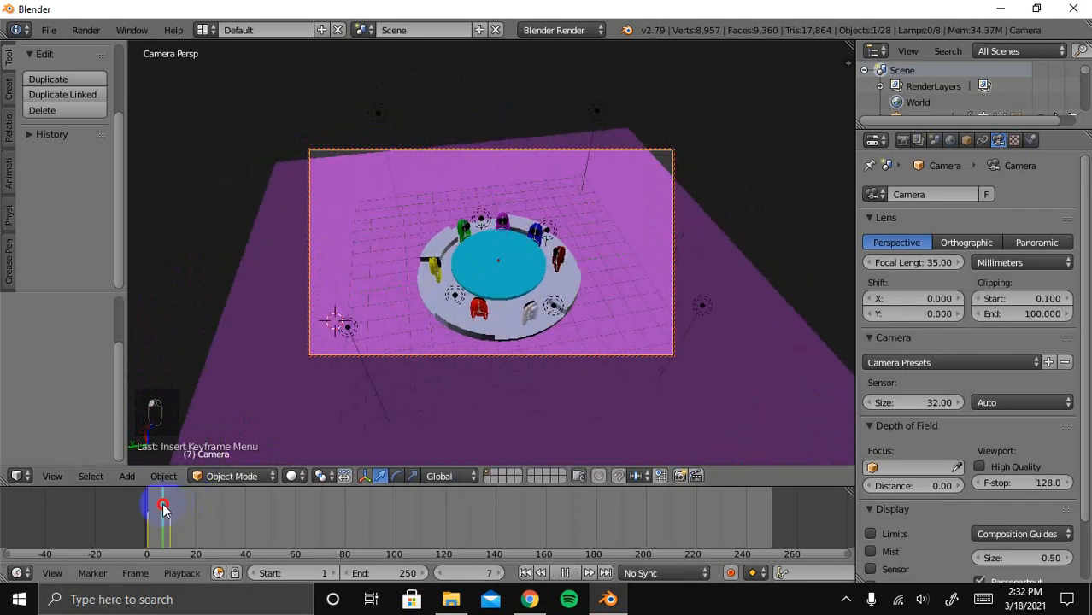
pyautogui.moveTo(161, 504); pyautogui.dragTo(146, 507)
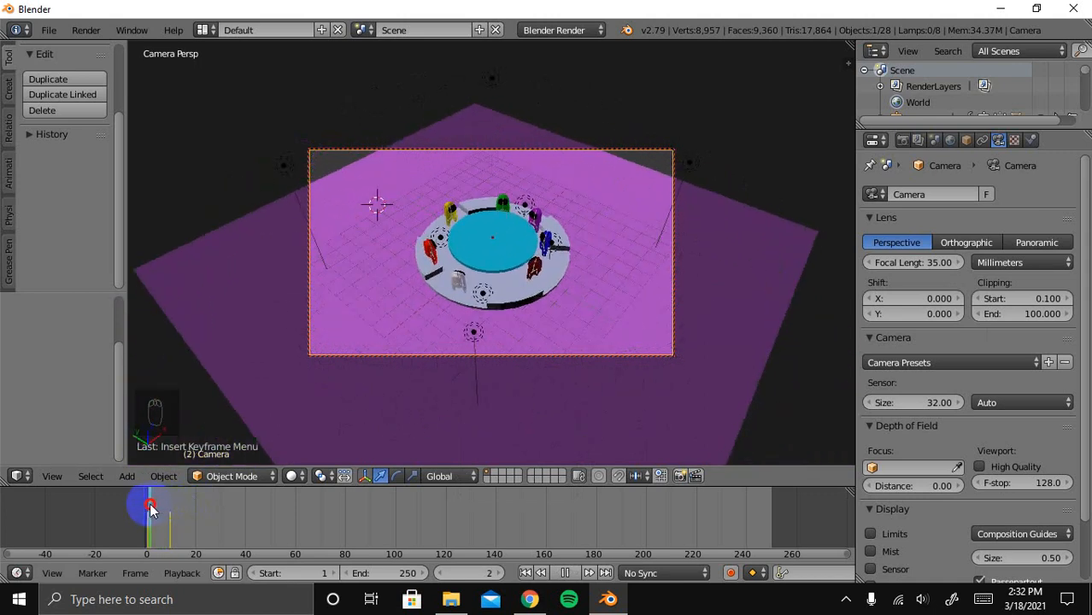
pyautogui.hotkey('alt', 'a')
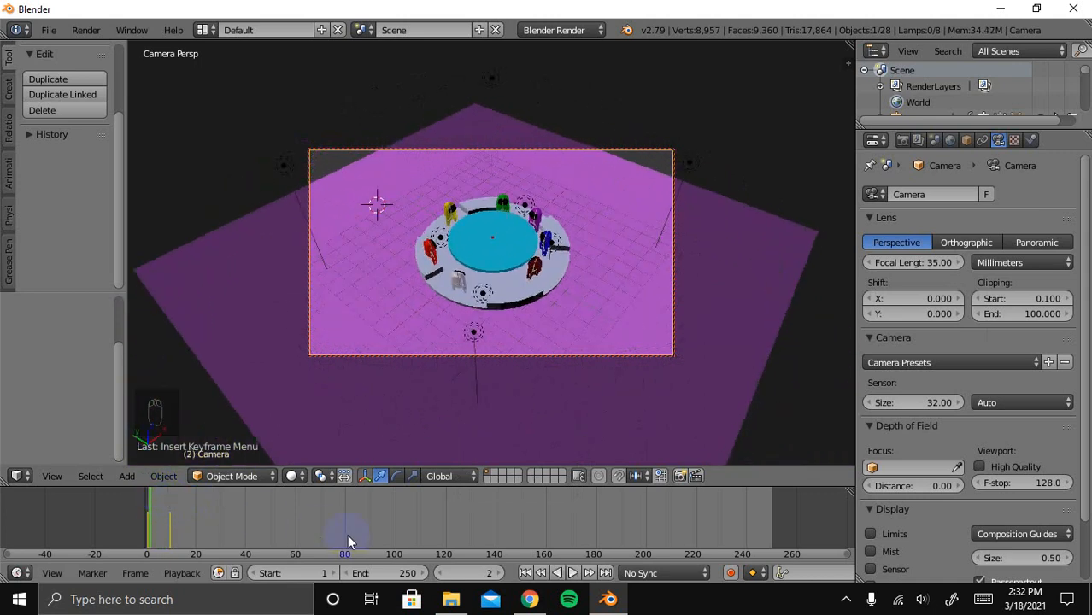
pyautogui.click(571, 574)
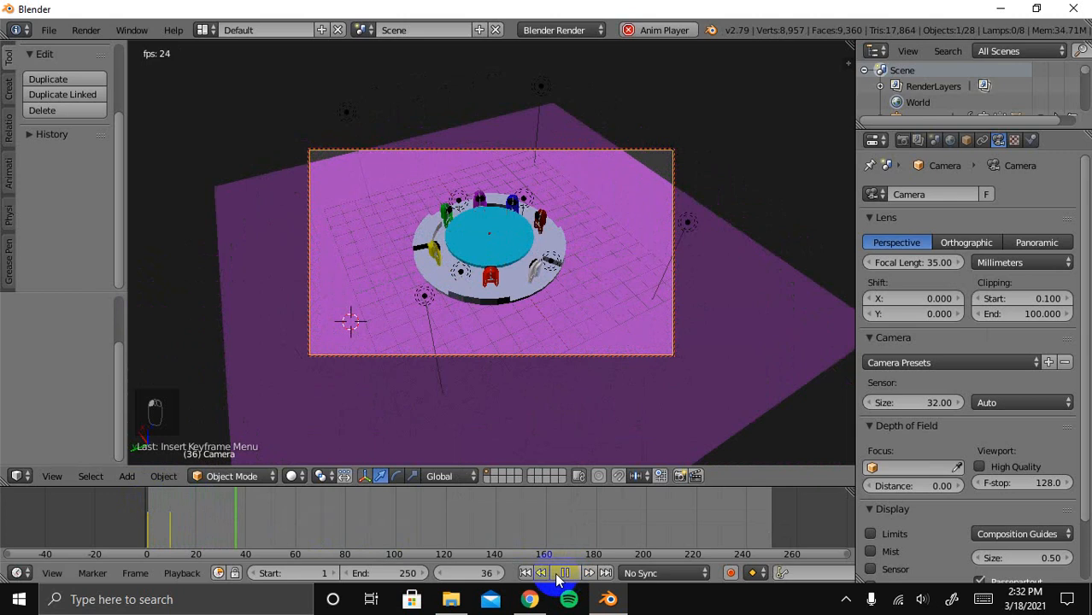
pyautogui.click(566, 573)
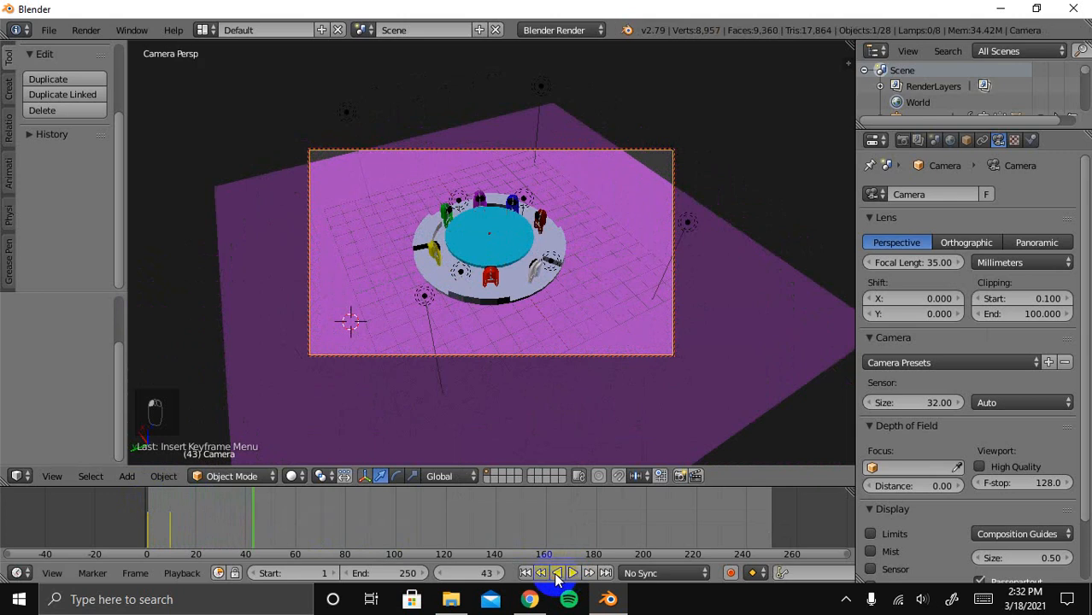
pyautogui.click(167, 521)
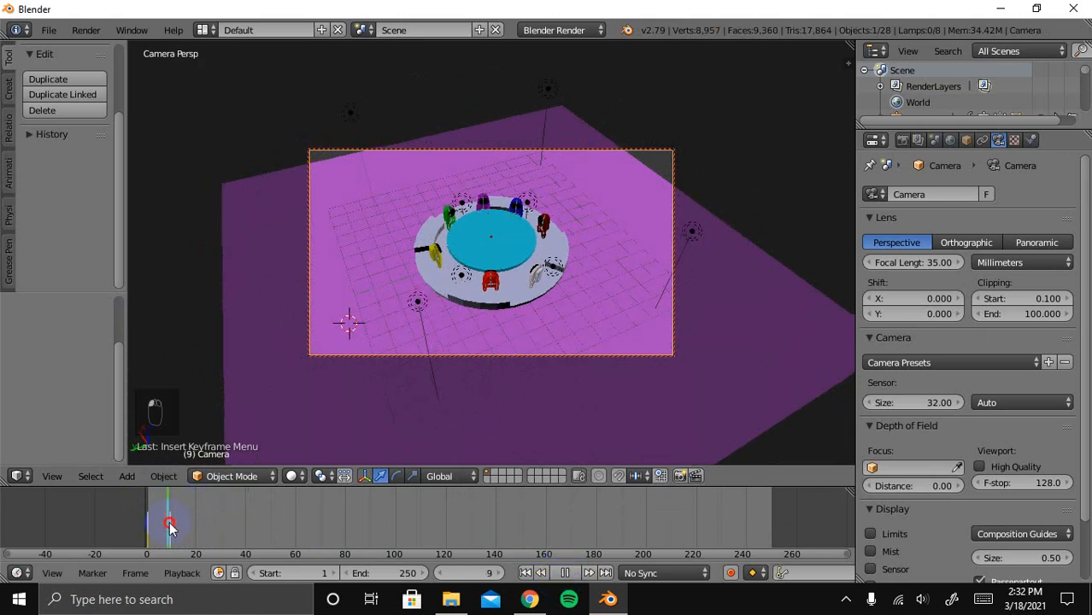
pyautogui.click(172, 521)
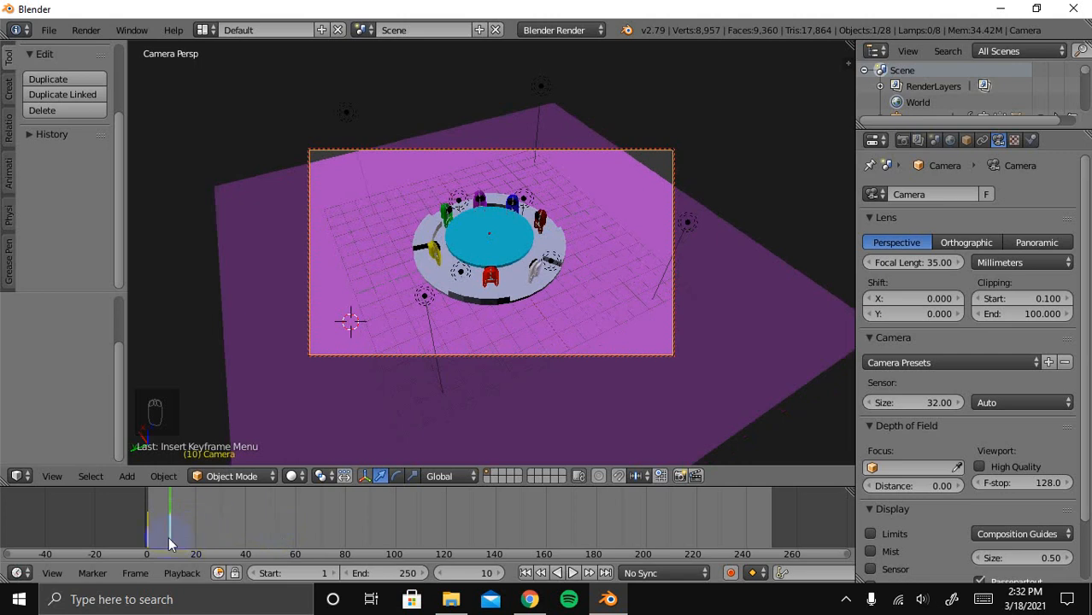
# Undo the frame 10 keyframe and the wide camera orbit
pyautogui.hotkey('ctrl', 'z')
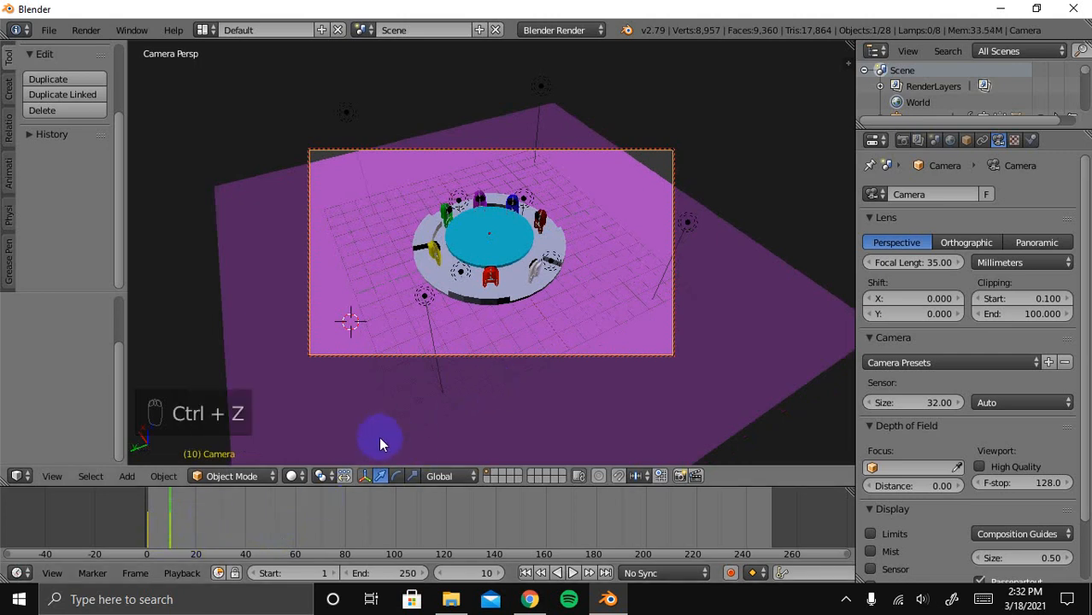
pyautogui.hotkey('ctrl', 'z')
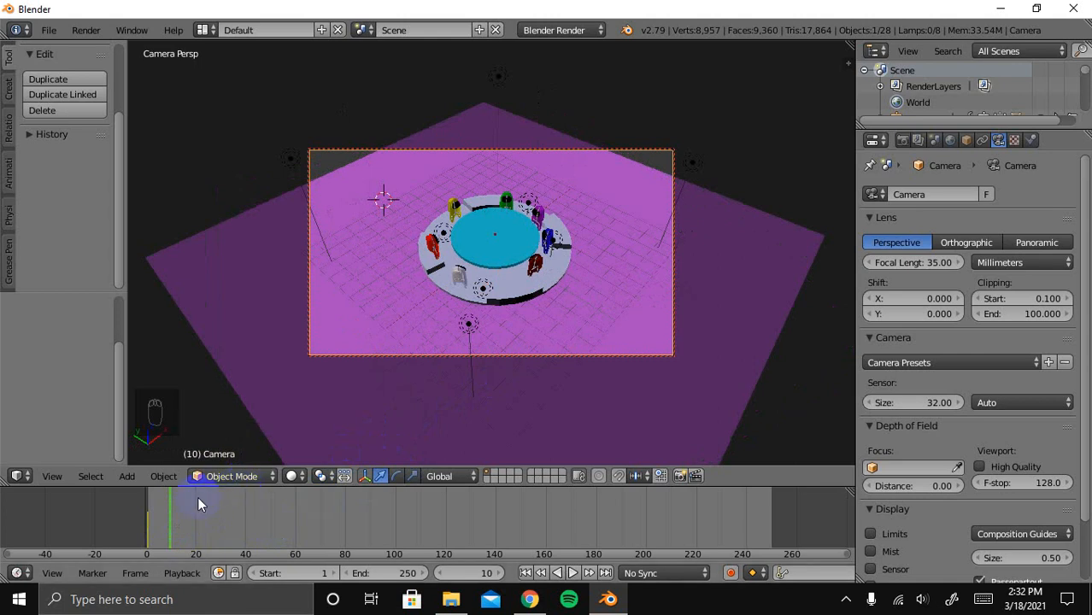
# Orbit the camera only slightly around the table and insert a LocRotScale keyframe at frame 10
pyautogui.moveTo(441, 368); pyautogui.dragTo(458, 370, button='middle')
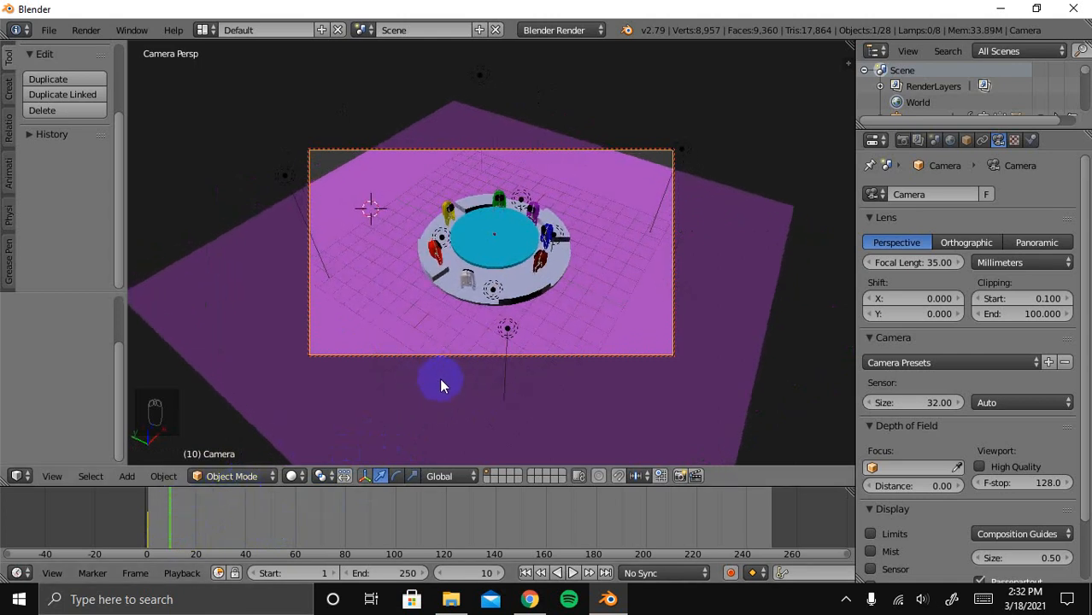
pyautogui.press('i')
pyautogui.click(471, 354)
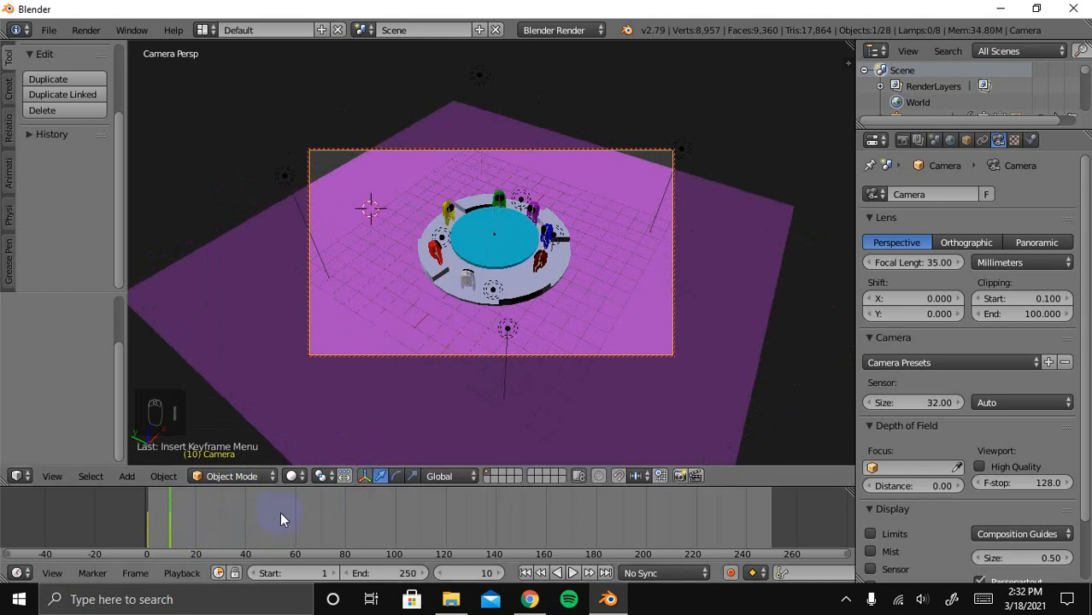
# At frame 20, orbit the camera slightly further in the same direction around the table and insert a LocRotScale keyframe
pyautogui.click(195, 521)
pyautogui.moveTo(457, 377); pyautogui.dragTo(486, 380, button='middle')
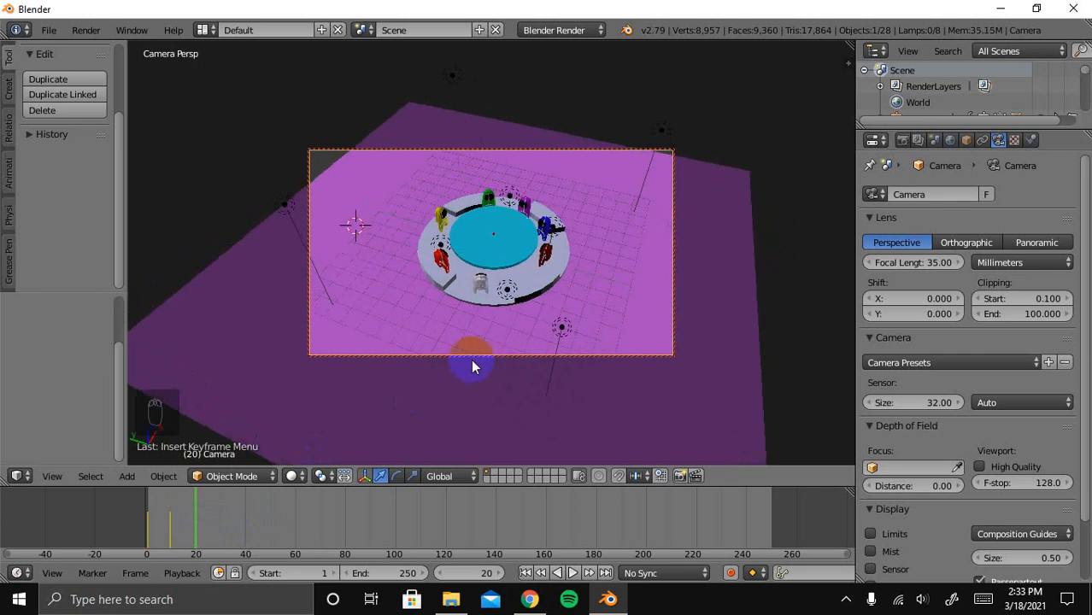
pyautogui.press('i')
pyautogui.click(472, 352)
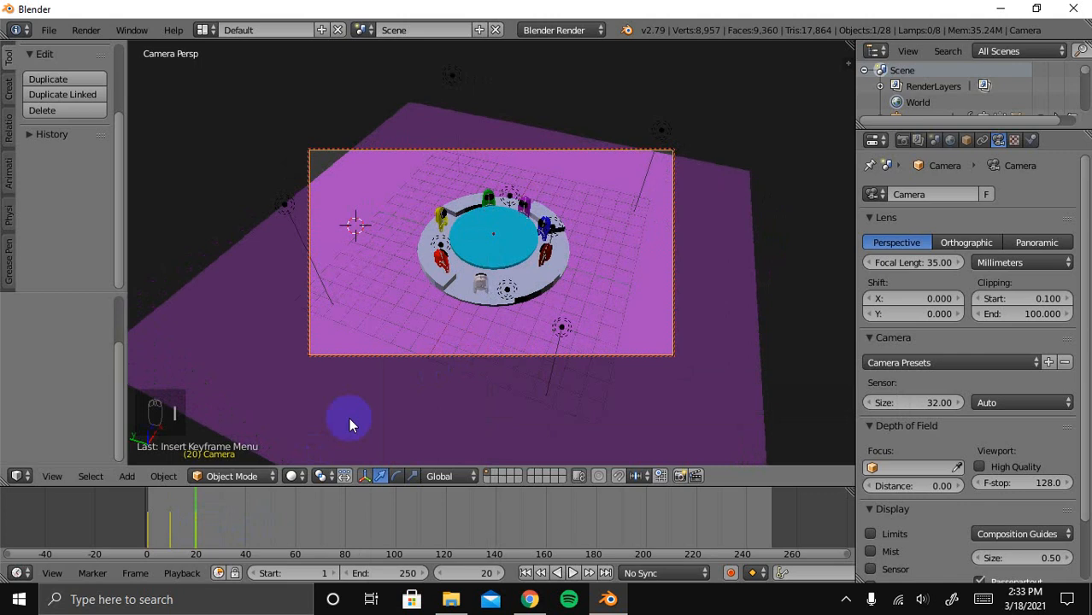
# At frame 30, orbit the camera until the white character sits at the front centre of the table and insert a LocRotScale keyframe
pyautogui.click(220, 513)
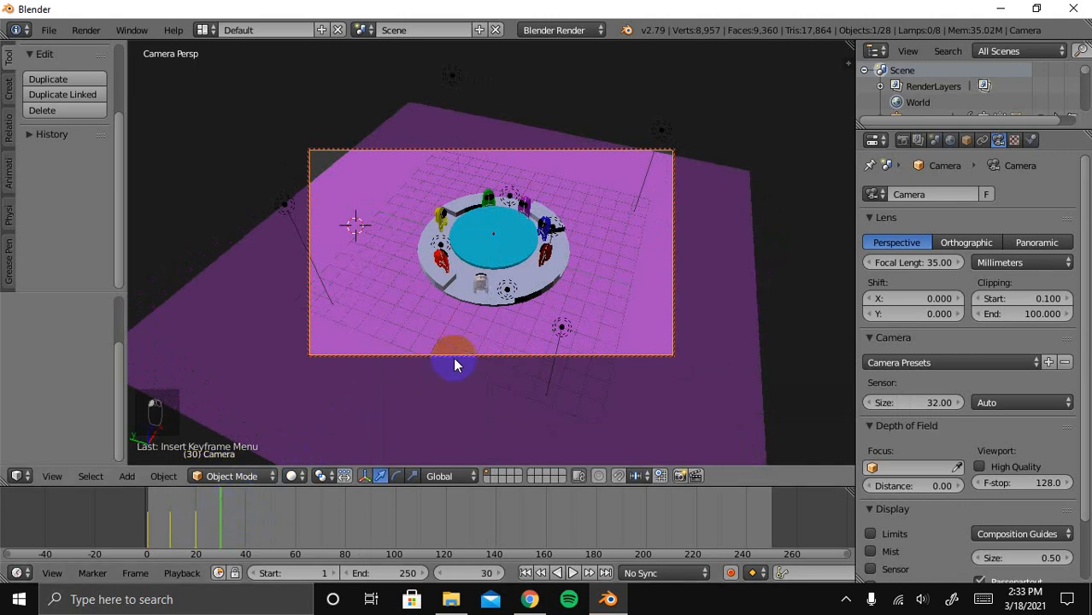
pyautogui.moveTo(465, 357); pyautogui.dragTo(489, 363, button='middle')
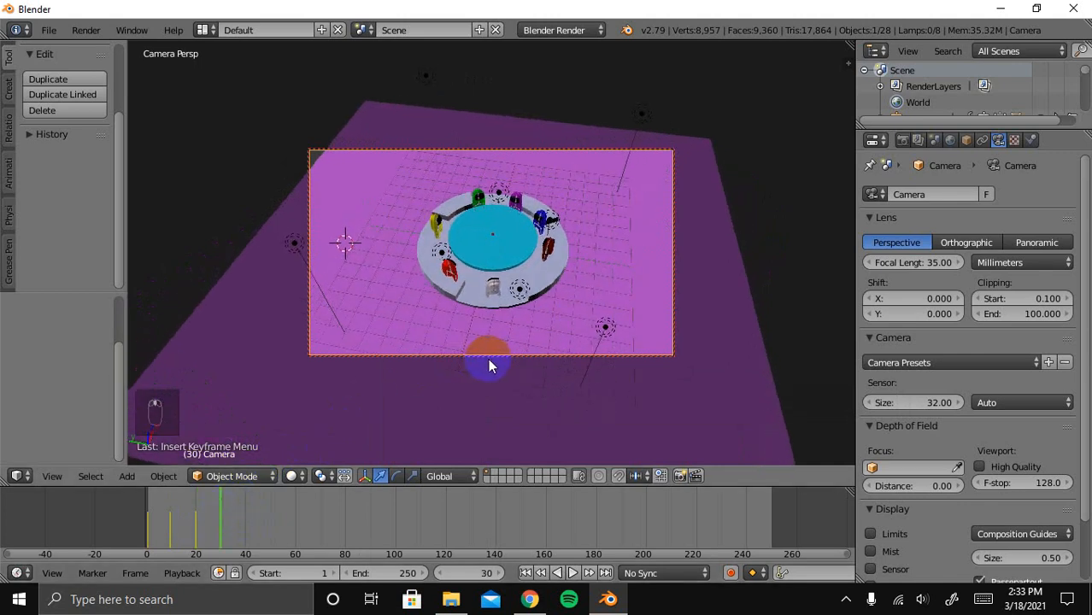
pyautogui.press('i')
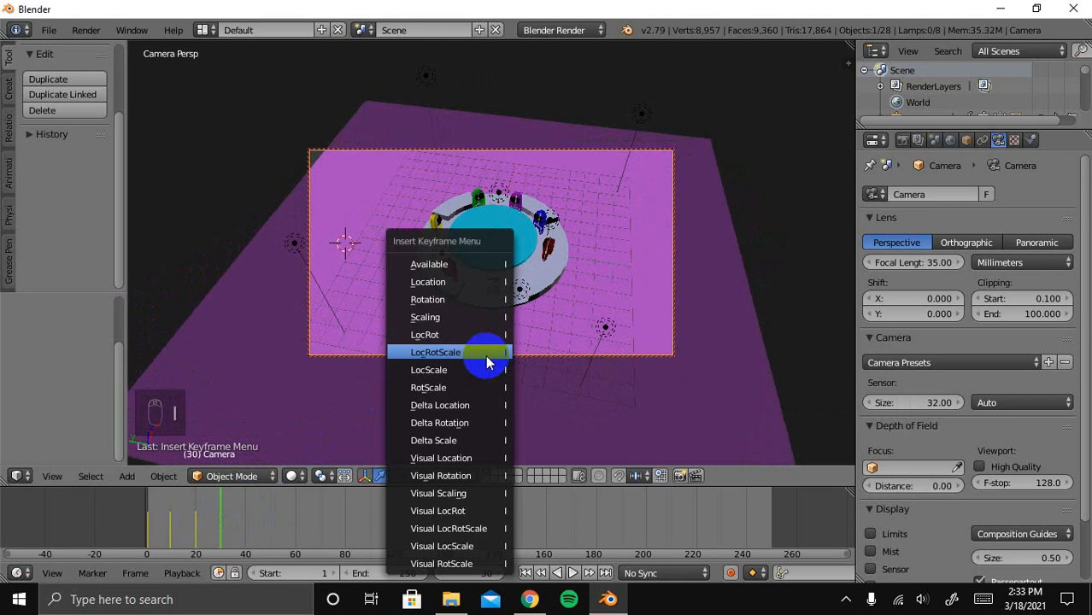
pyautogui.click(488, 353)
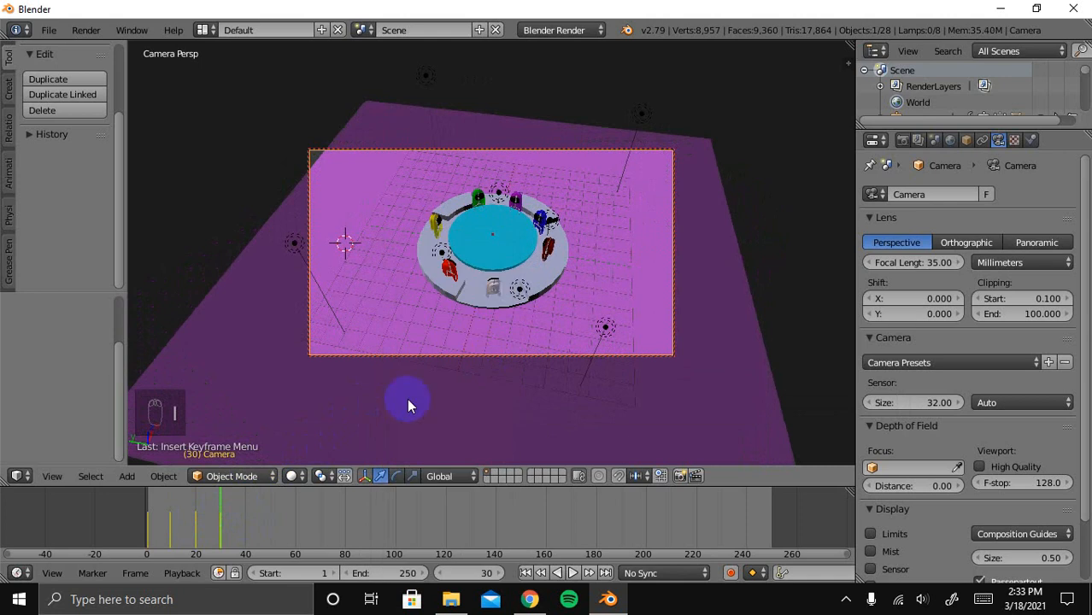
# At frame 40, orbit the camera until the floor's far edge is nearly horizontal and insert a LocRotScale keyframe
pyautogui.click(245, 523)
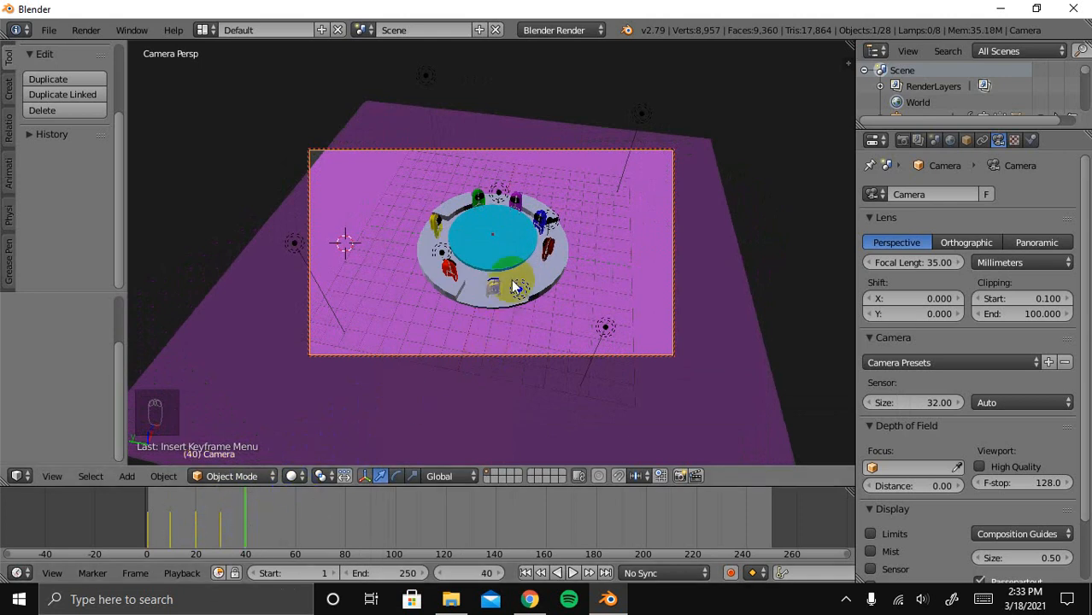
pyautogui.moveTo(508, 284); pyautogui.dragTo(545, 290, button='middle')
pyautogui.press('i')
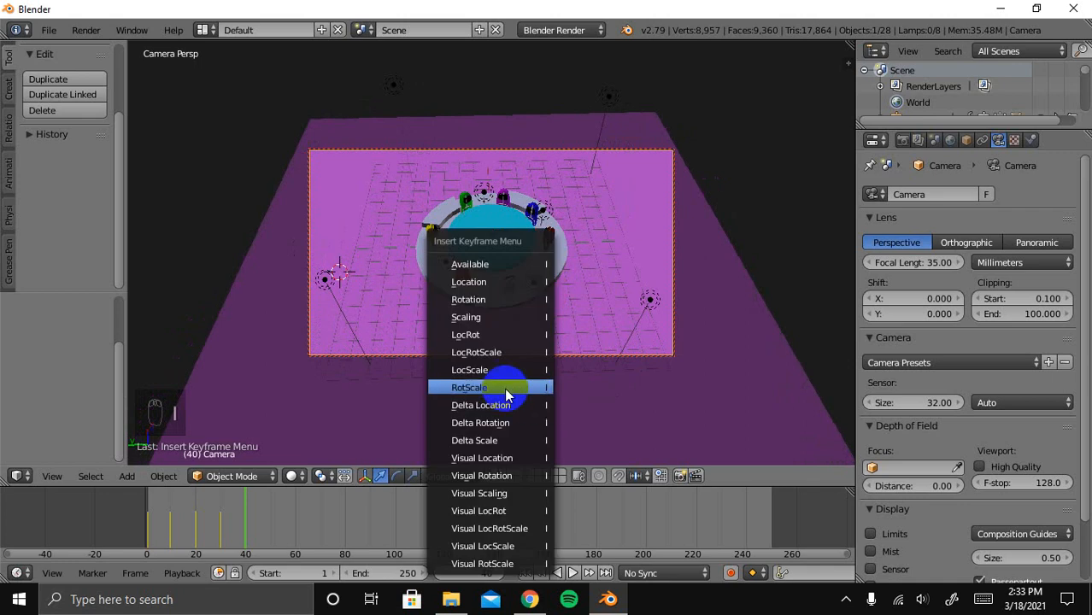
pyautogui.click(486, 357)
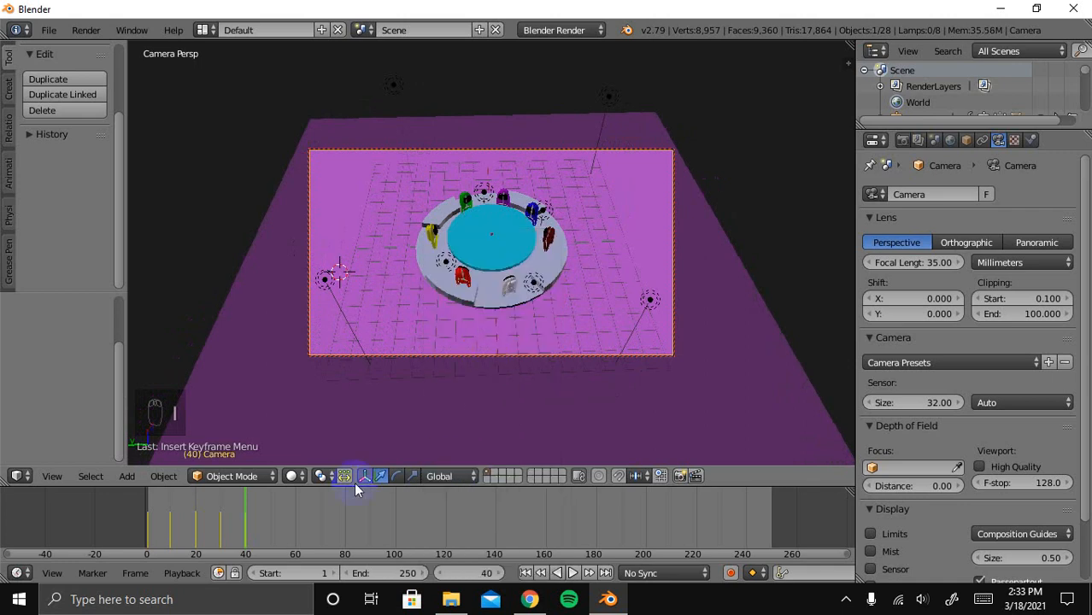
# At frame 50, orbit the camera a little further around the table and insert a LocRotScale keyframe for the new position
pyautogui.click(272, 516)
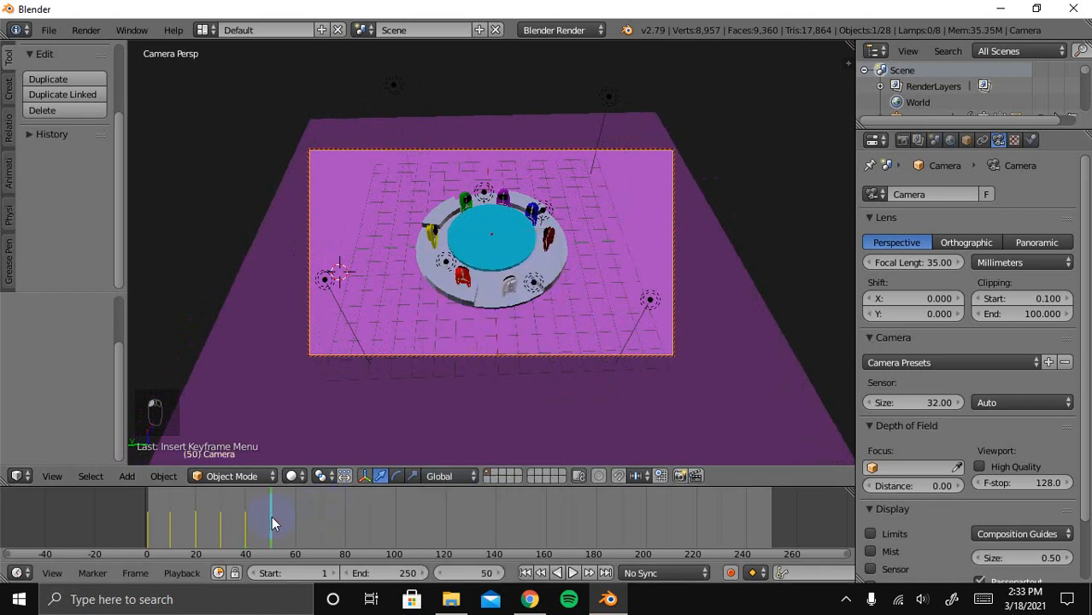
pyautogui.press('i')
pyautogui.click(506, 333)
pyautogui.moveTo(258, 507)
pyautogui.mouseDown()
pyautogui.moveTo(247, 507)
pyautogui.moveTo(264, 517)
pyautogui.moveTo(245, 523)
pyautogui.moveTo(270, 522)
pyautogui.mouseUp()
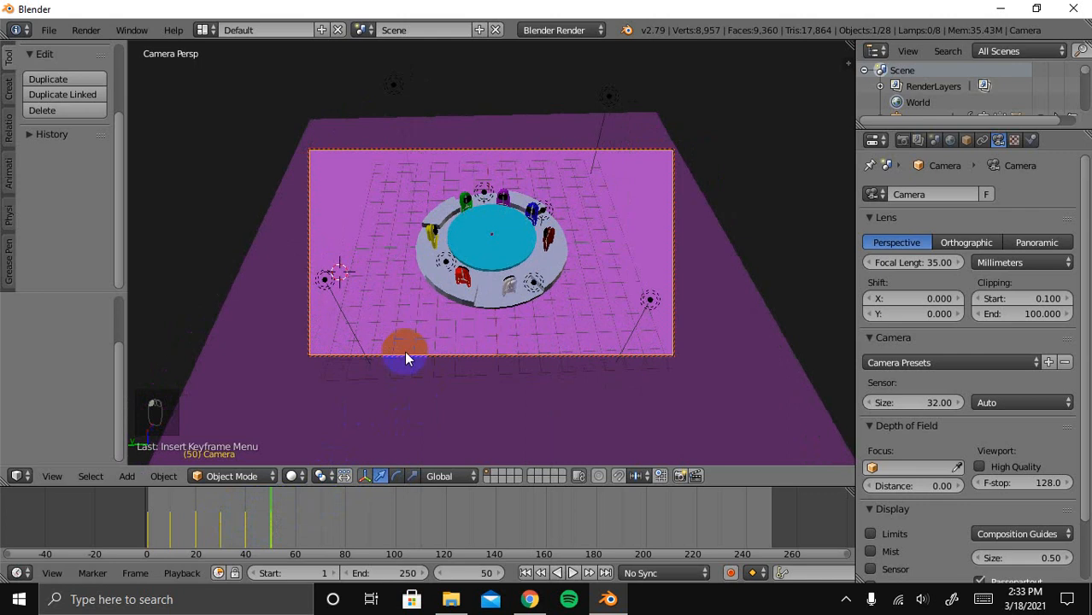
pyautogui.moveTo(406, 358); pyautogui.dragTo(425, 361, button='middle')
pyautogui.press('i')
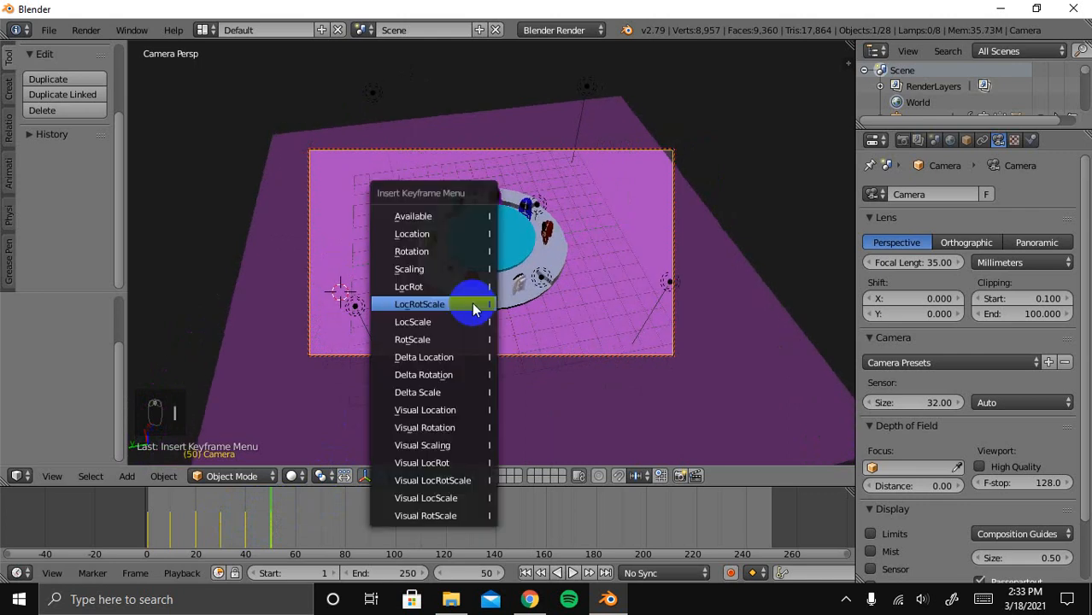
pyautogui.click(461, 303)
# Play the camera animation from the start of the timeline past frame 50 to check the orbit
pyautogui.moveTo(266, 508); pyautogui.dragTo(146, 516)
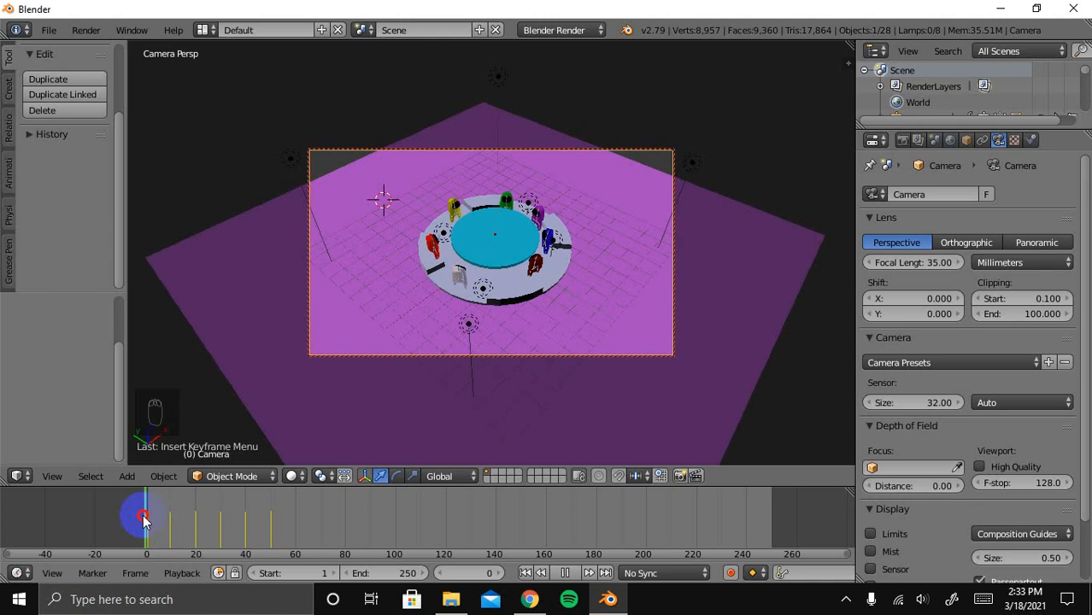
pyautogui.click(567, 574)
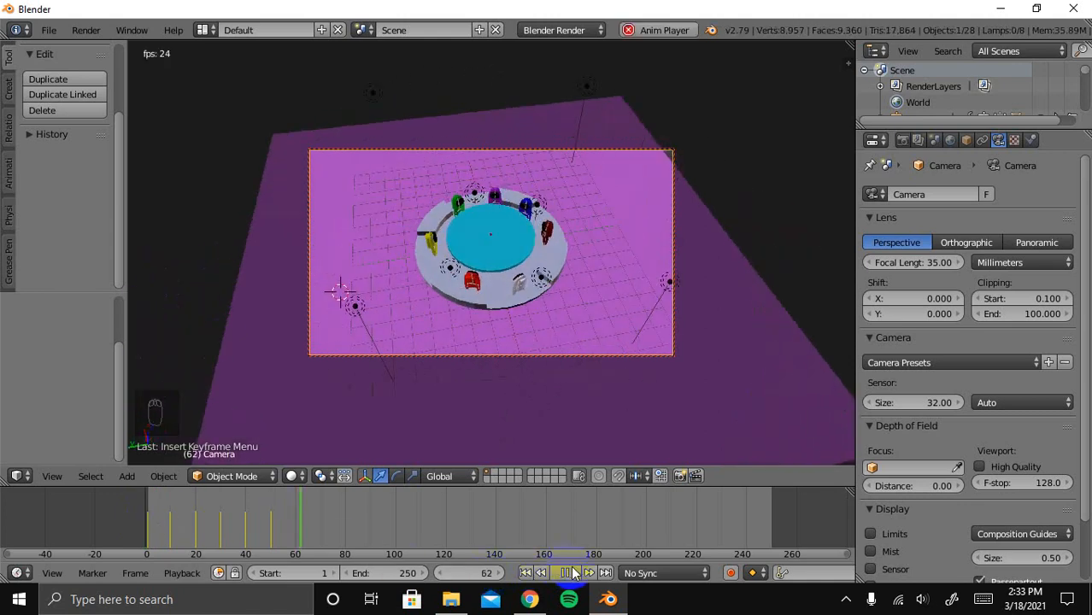
pyautogui.click(567, 573)
# At frame 60, orbit the camera slightly further in the same direction and insert a LocRotScale keyframe for the new position
pyautogui.click(295, 518)
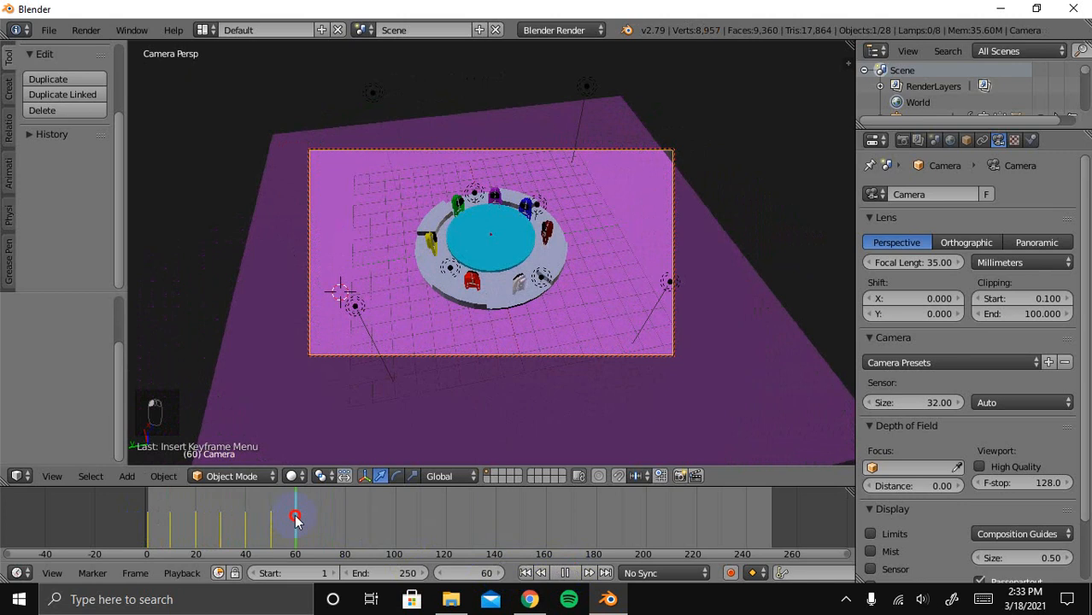
pyautogui.press('i')
pyautogui.click(507, 346)
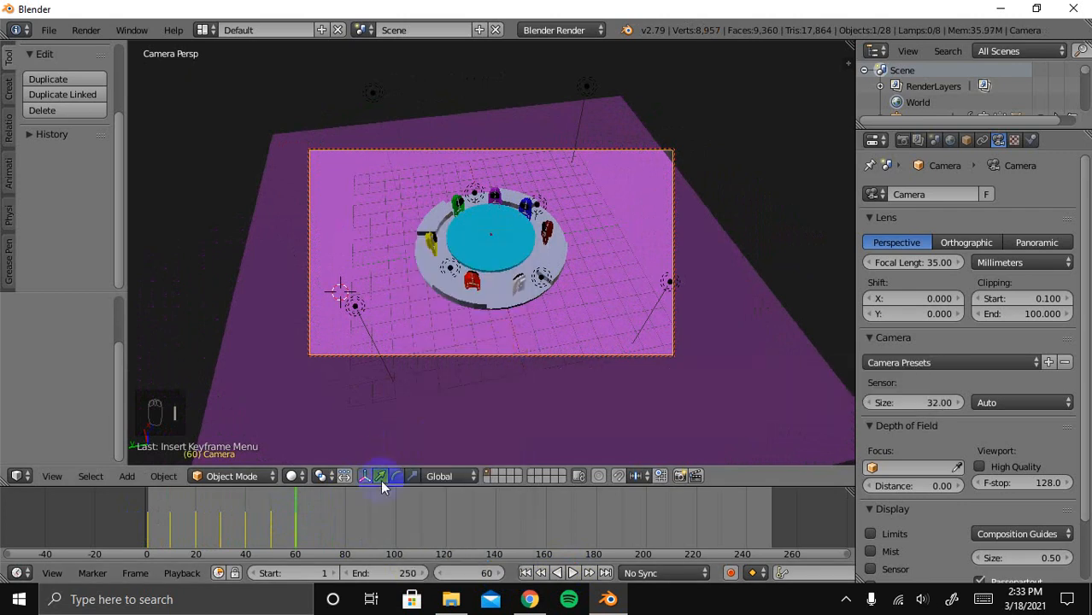
pyautogui.click(317, 518)
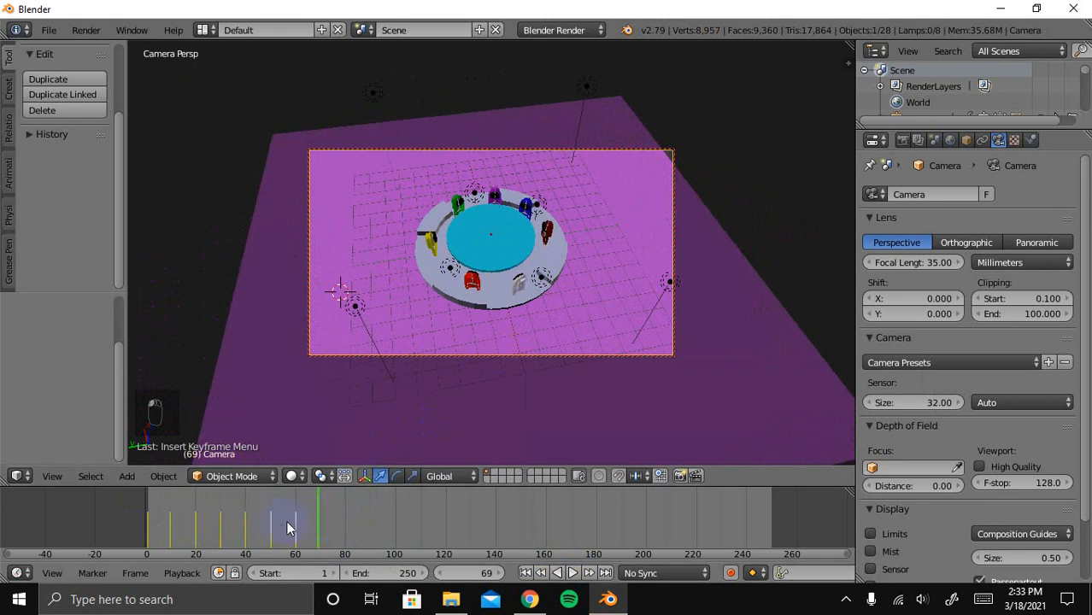
pyautogui.click(295, 515)
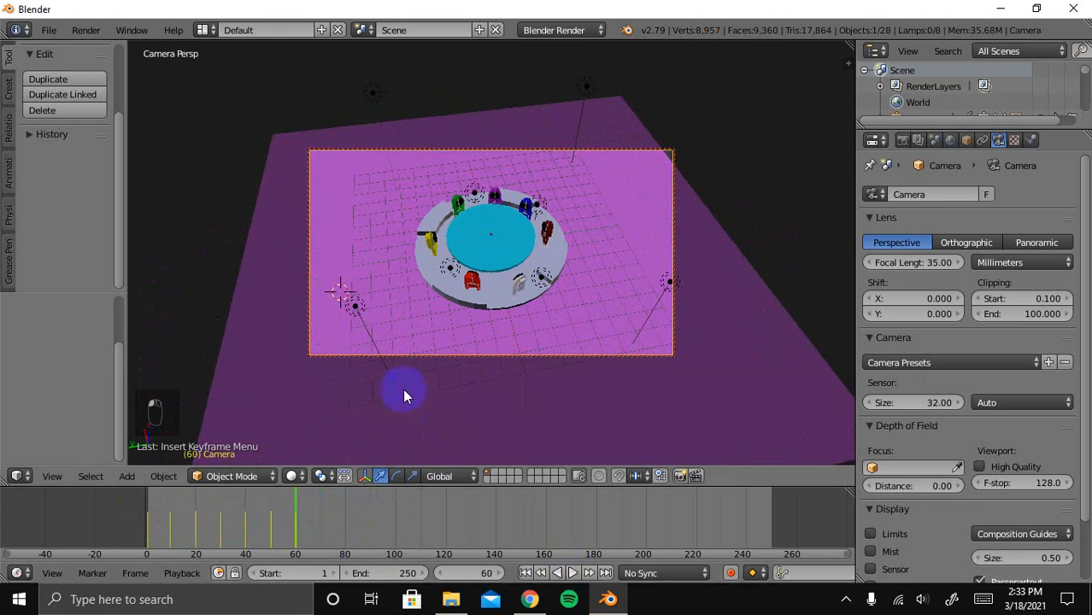
pyautogui.press('i')
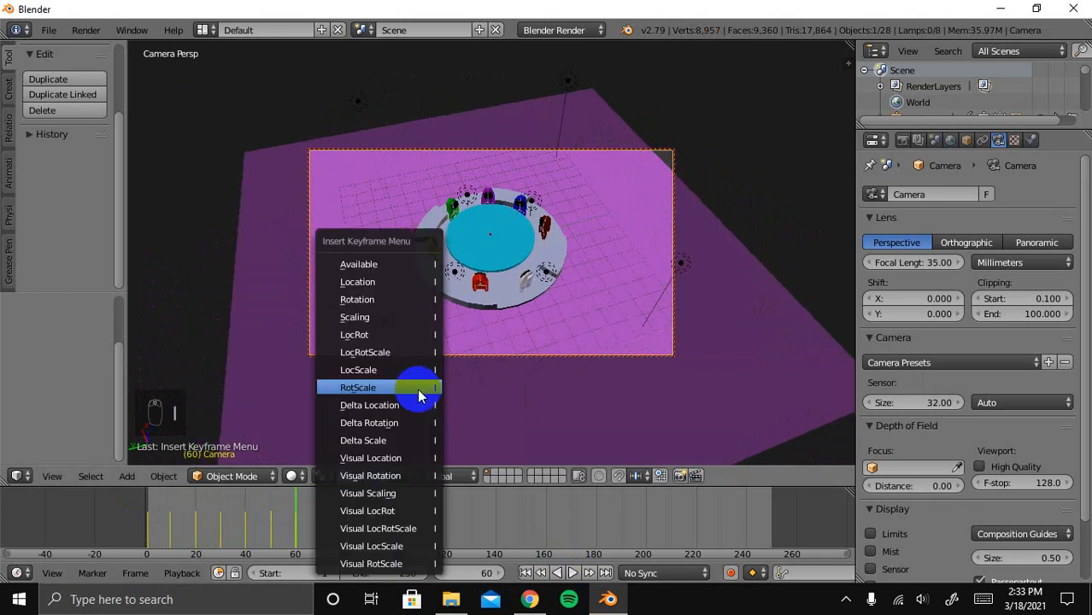
pyautogui.click(418, 354)
# At frame 70, orbit the camera until the red character is near the front centre of the table and insert a LocRotScale keyframe
pyautogui.click(320, 523)
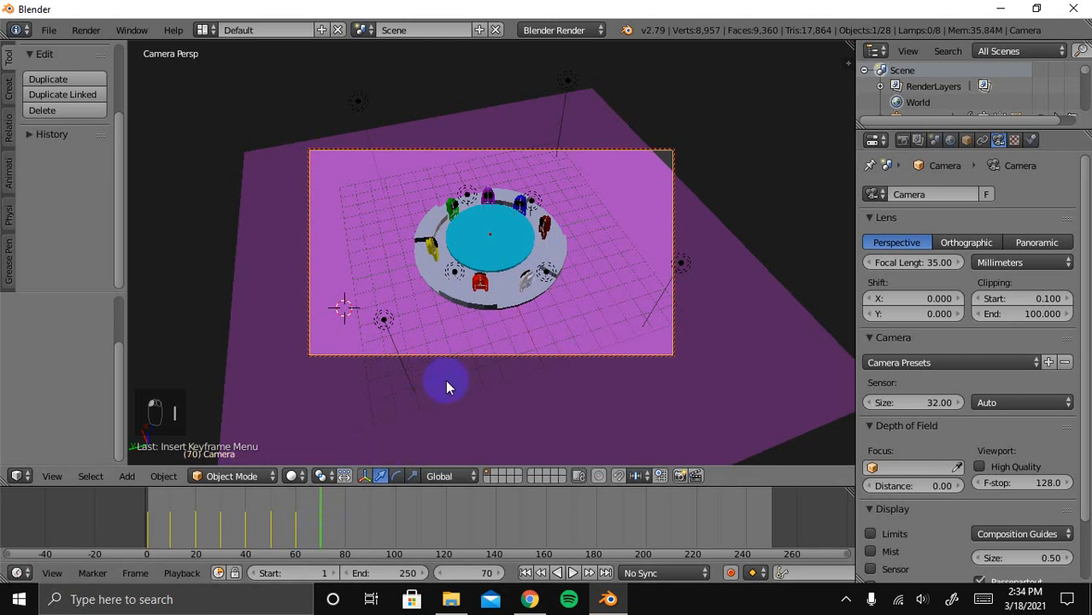
pyautogui.moveTo(479, 347); pyautogui.dragTo(517, 349, button='middle')
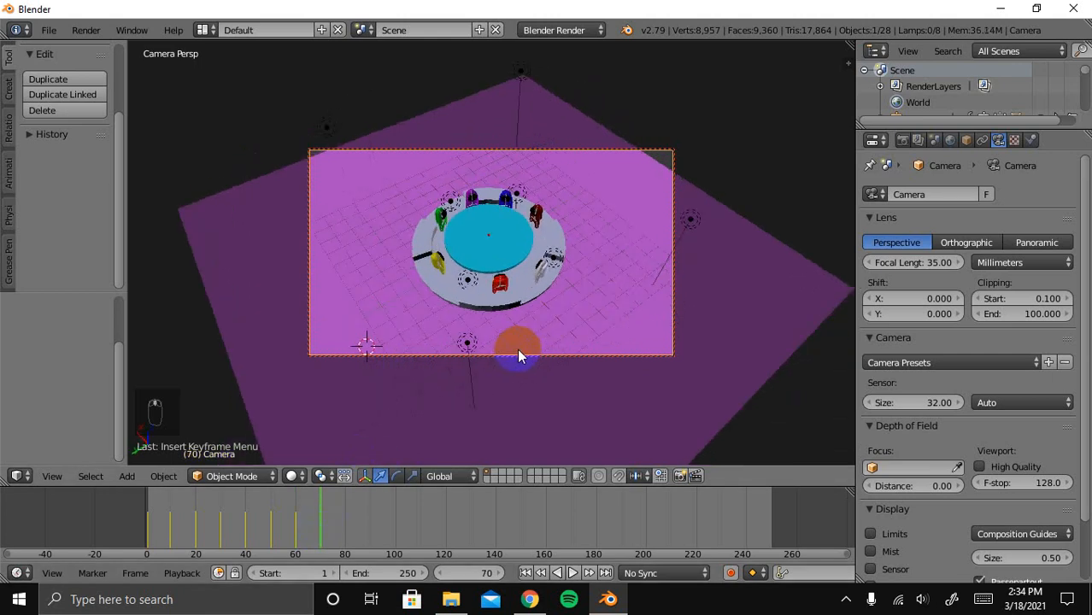
pyautogui.press('i')
pyautogui.click(503, 346)
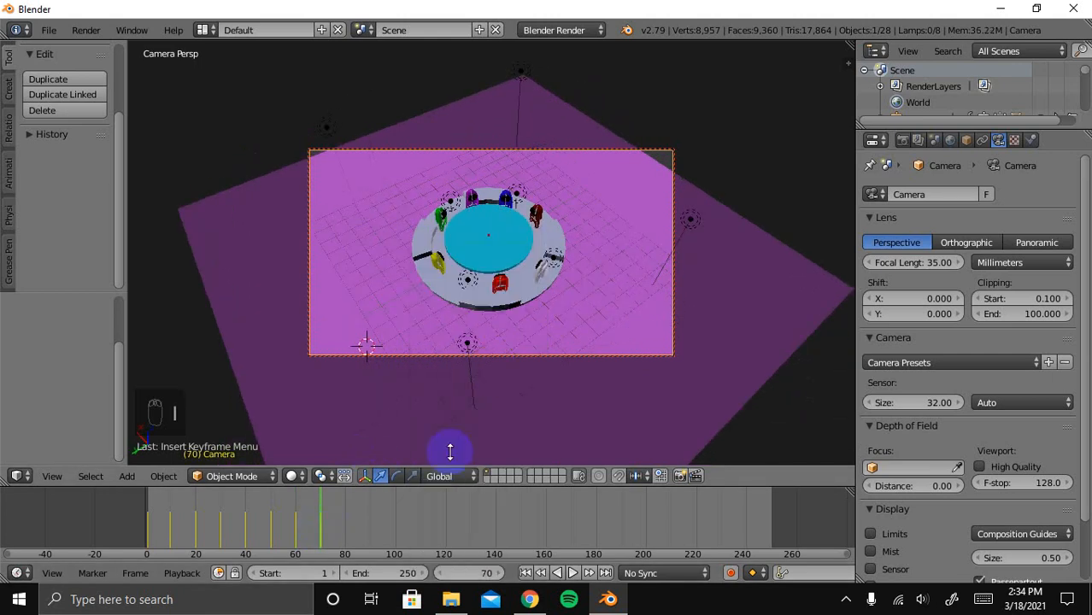
# At frame 80, orbit the camera until the yellow and red characters flank the table's front, and insert a LocRotScale keyframe
pyautogui.click(346, 520)
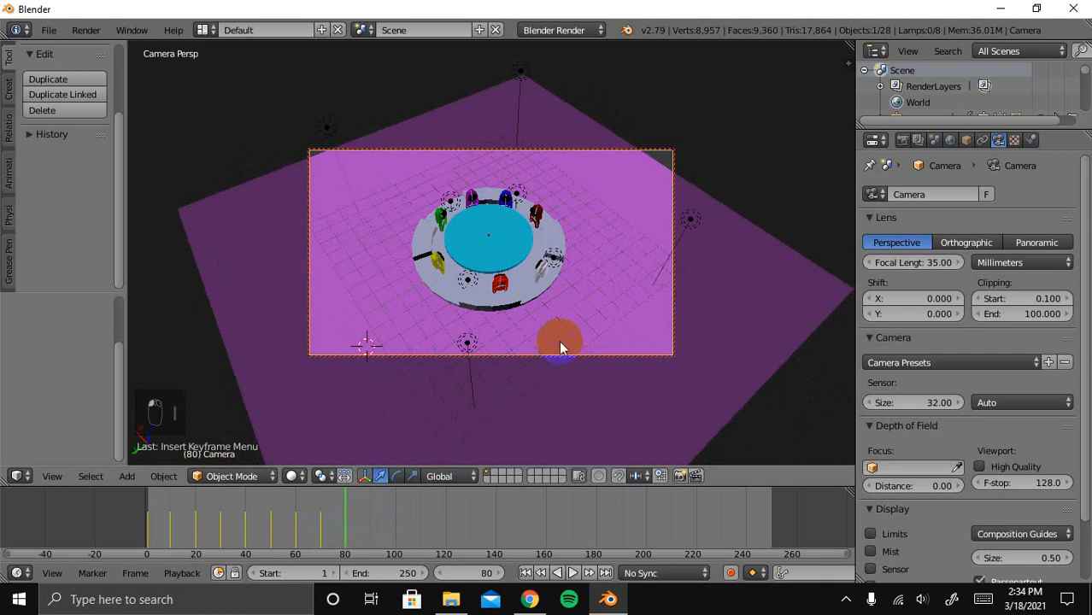
pyautogui.moveTo(561, 346); pyautogui.dragTo(573, 390, button='middle')
pyautogui.press('i')
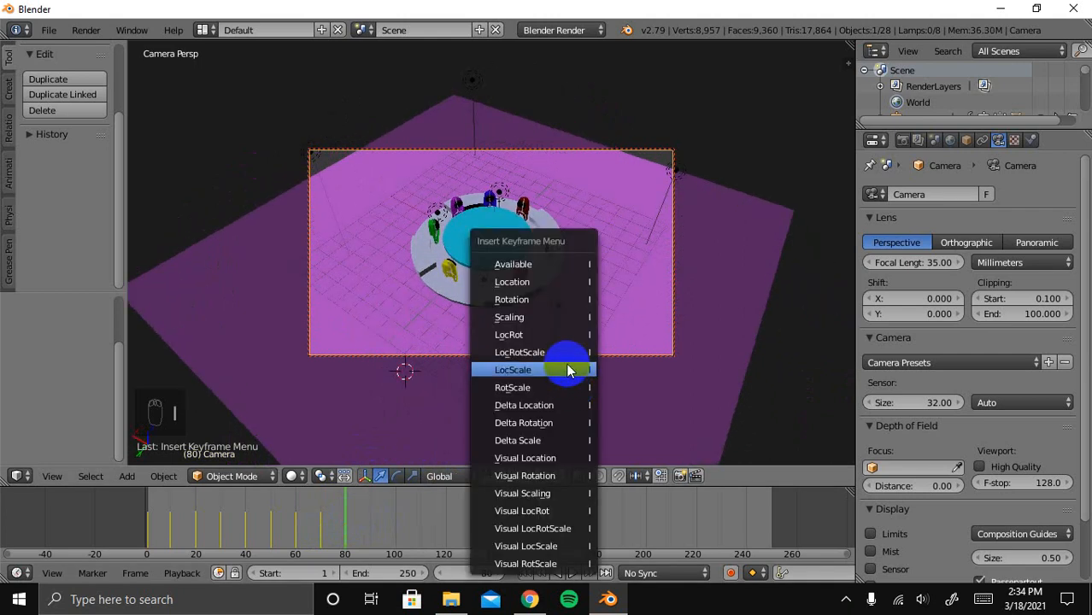
pyautogui.click(566, 353)
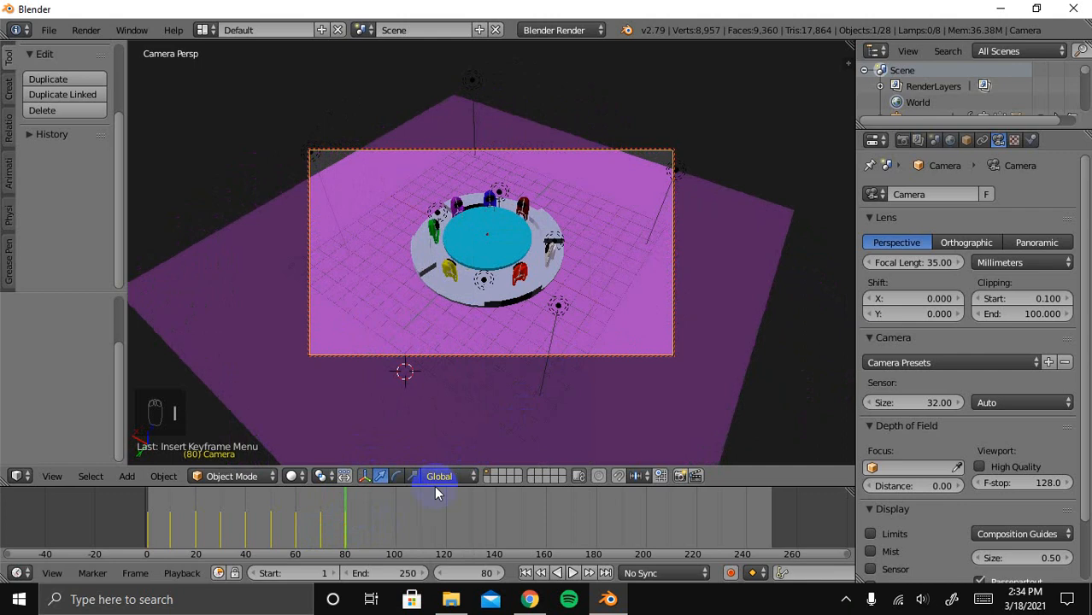
# At frame 90, orbit the camera until the yellow character is near the front centre of the table and insert a LocRotScale keyframe
pyautogui.click(369, 508)
pyautogui.moveTo(444, 427); pyautogui.dragTo(527, 380, button='middle')
pyautogui.press('i')
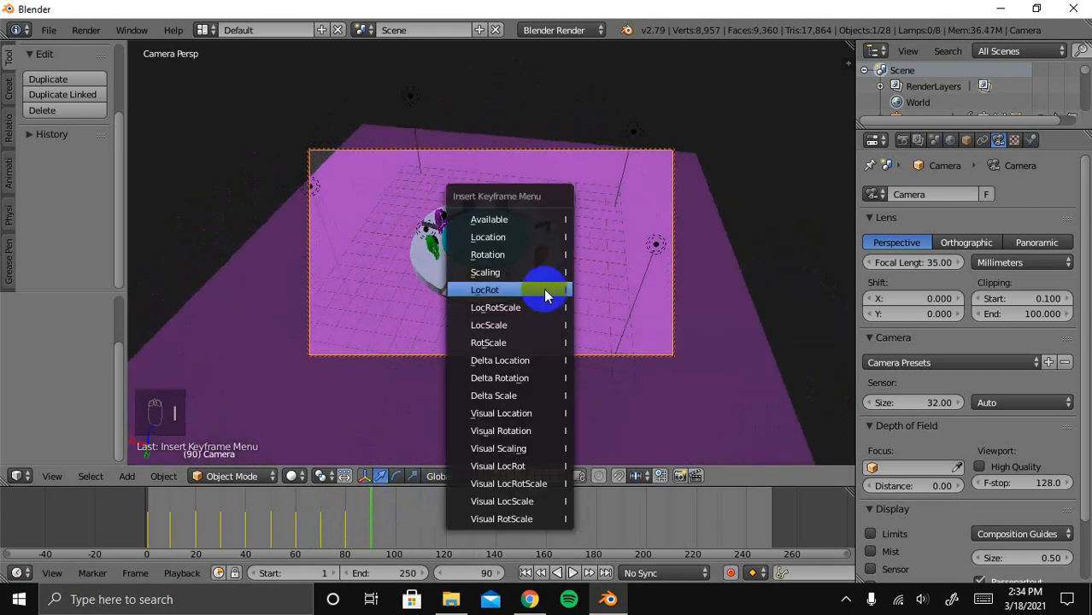
pyautogui.click(538, 307)
# At frame 100, orbit the camera slightly further in the same direction and insert a LocRotScale keyframe for the new position
pyautogui.click(396, 504)
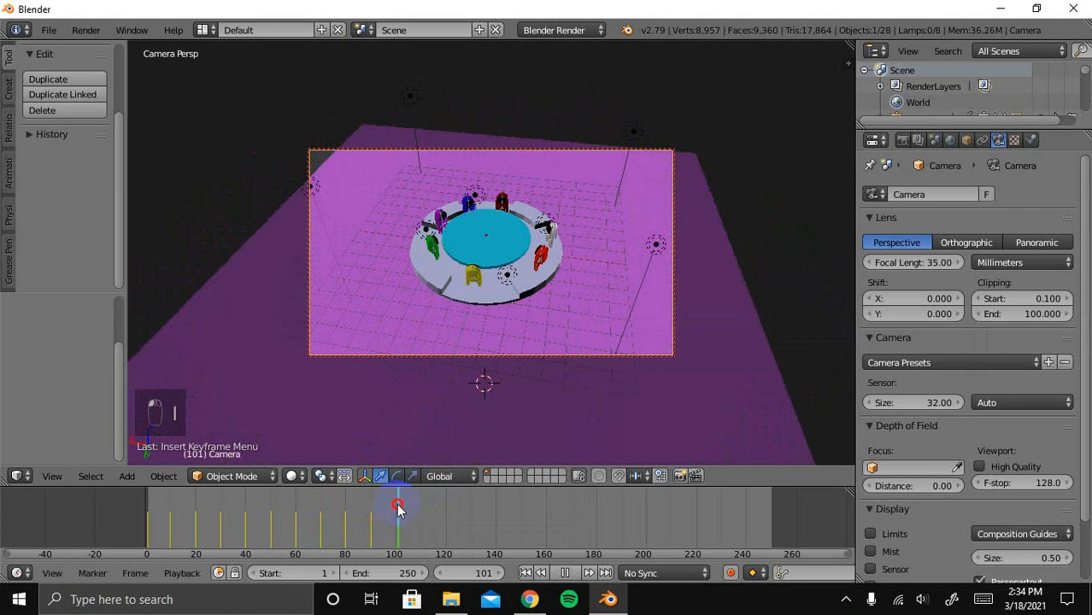
pyautogui.moveTo(396, 504); pyautogui.dragTo(393, 504)
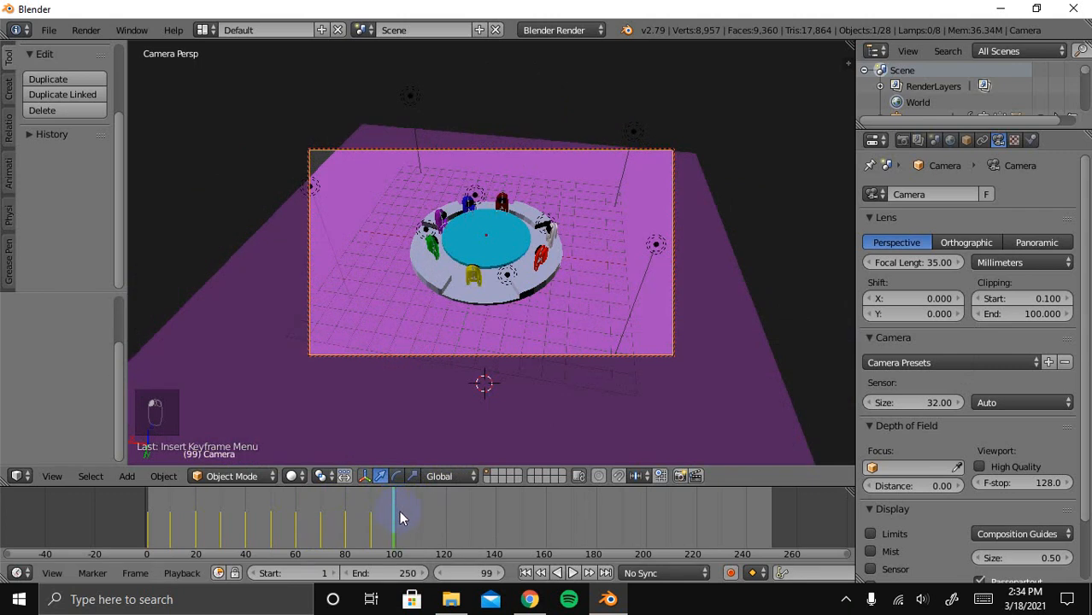
pyautogui.press('Right')
pyautogui.moveTo(528, 337); pyautogui.dragTo(575, 339, button='middle')
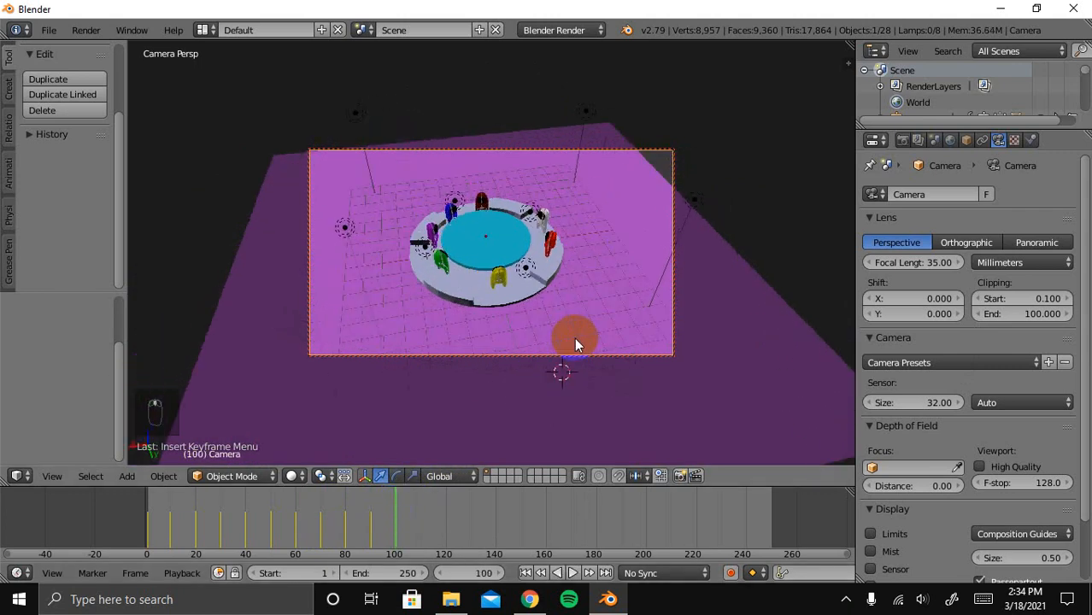
pyautogui.press('i')
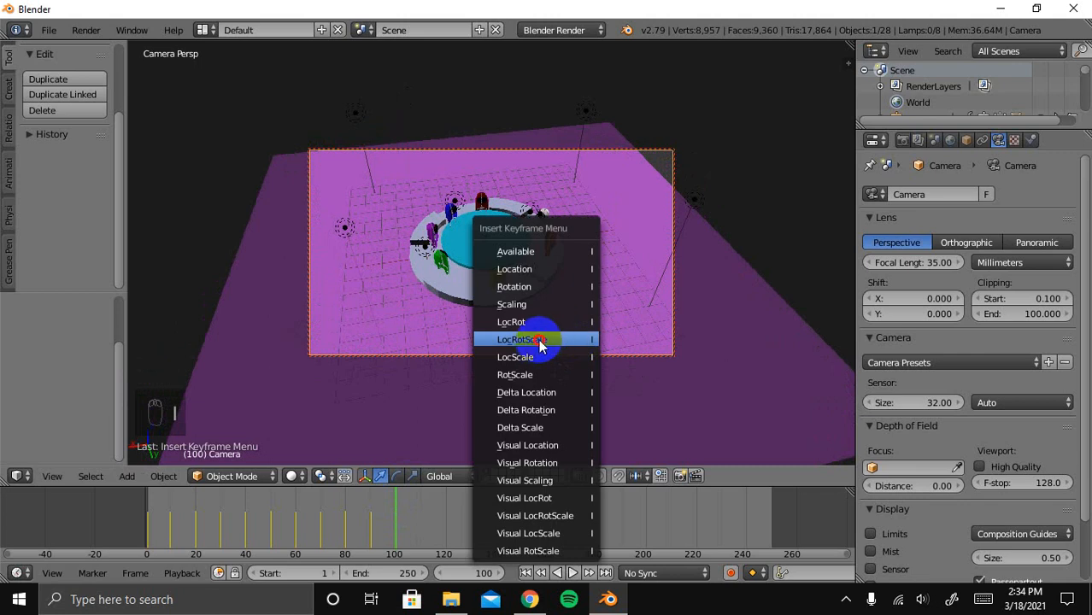
pyautogui.click(537, 340)
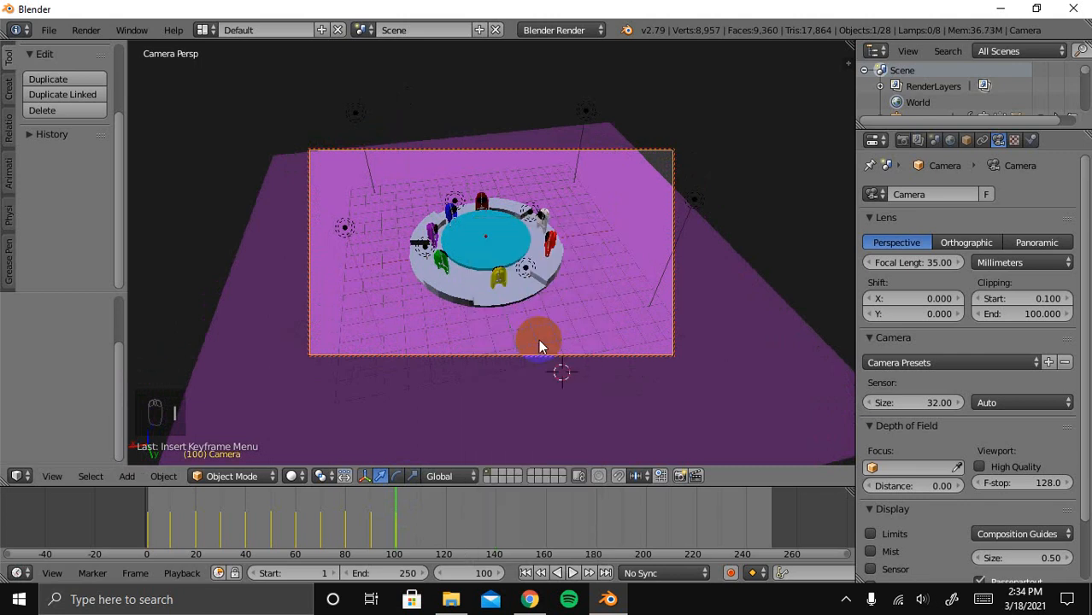
# At frame 110, orbit the camera until the green and yellow characters flank the table's front, and insert a LocRotScale keyframe
pyautogui.click(420, 514)
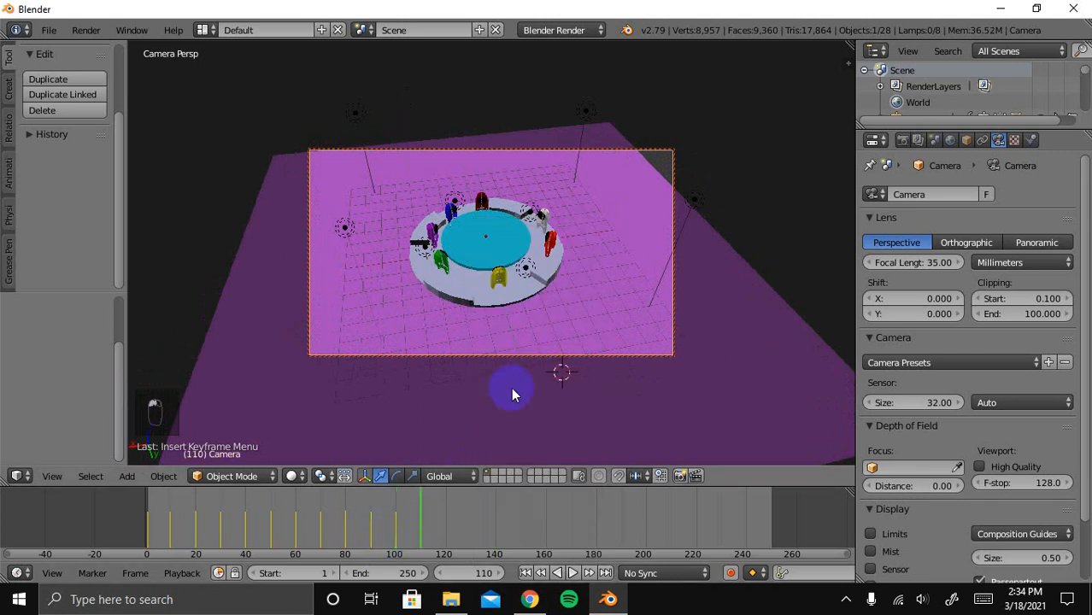
pyautogui.moveTo(511, 393); pyautogui.dragTo(557, 393, button='middle')
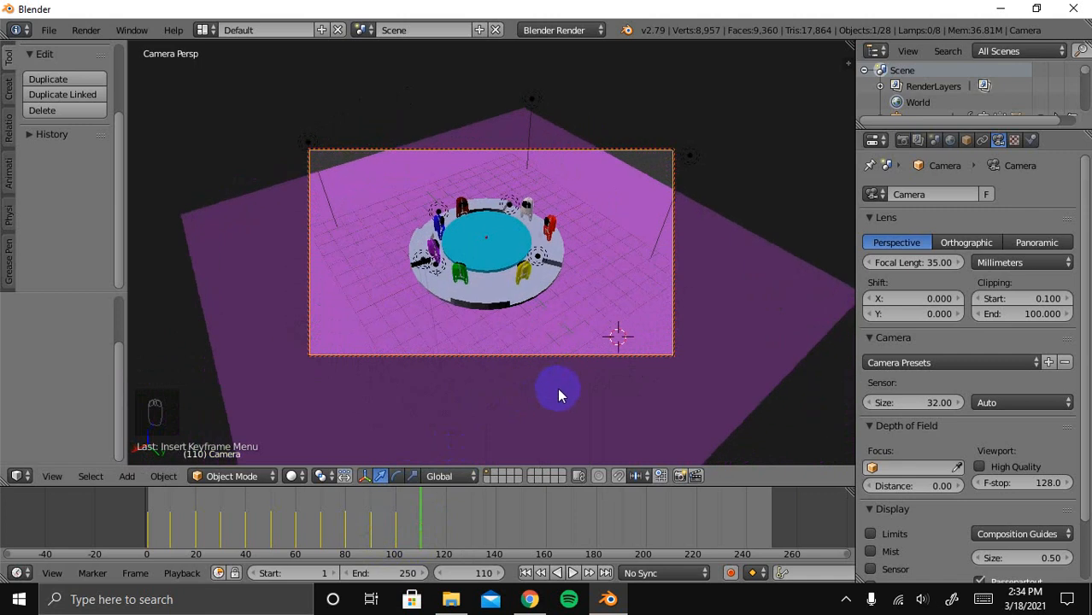
pyautogui.press('i')
pyautogui.click(542, 352)
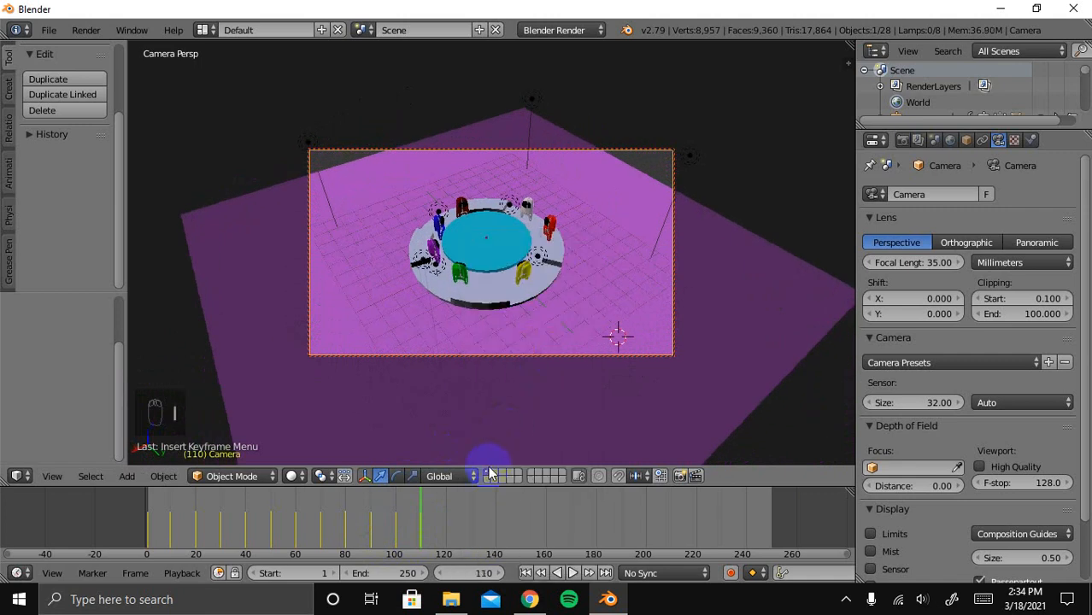
# At frame 120, orbit the camera until the green character is at the front centre of the table and insert a LocRotScale keyframe
pyautogui.click(446, 514)
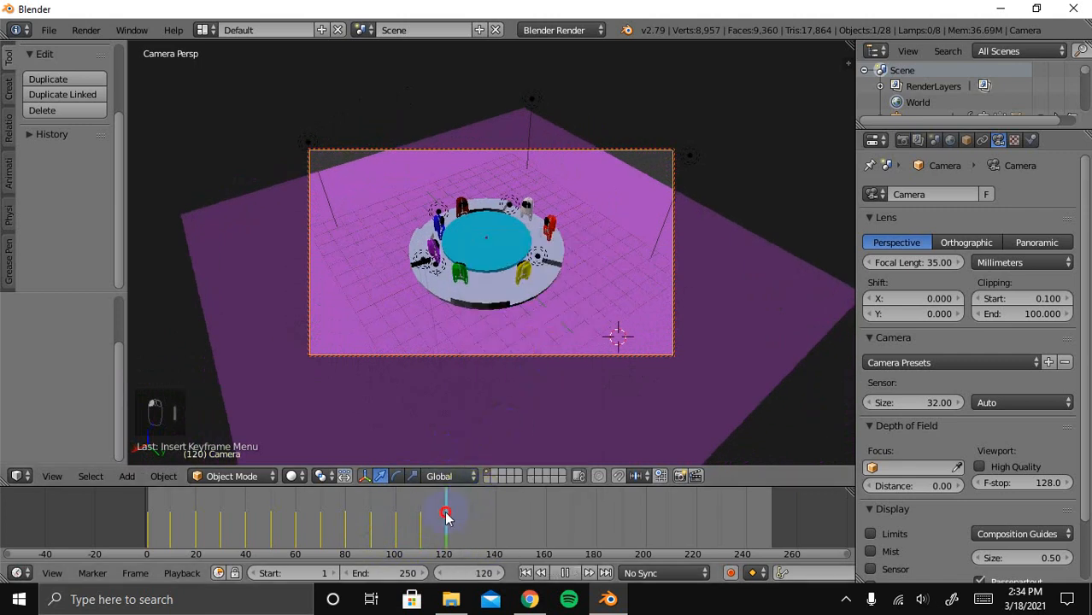
pyautogui.moveTo(487, 390); pyautogui.dragTo(548, 390, button='middle')
pyautogui.press('i')
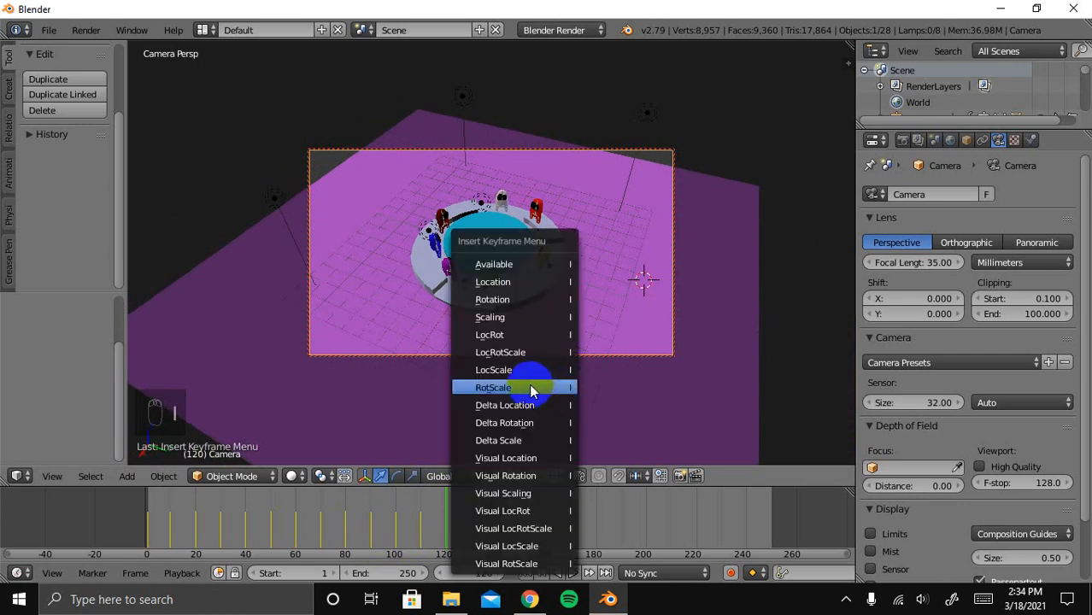
pyautogui.click(527, 354)
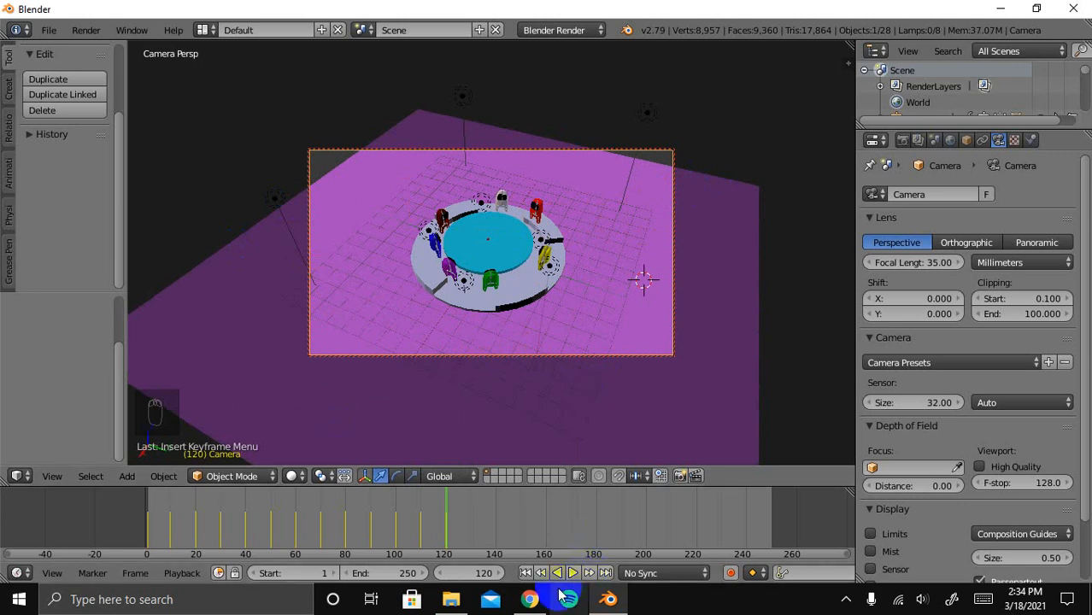
# Move the current frame to 130 and set the animation's end frame to 130
pyautogui.click(449, 518)
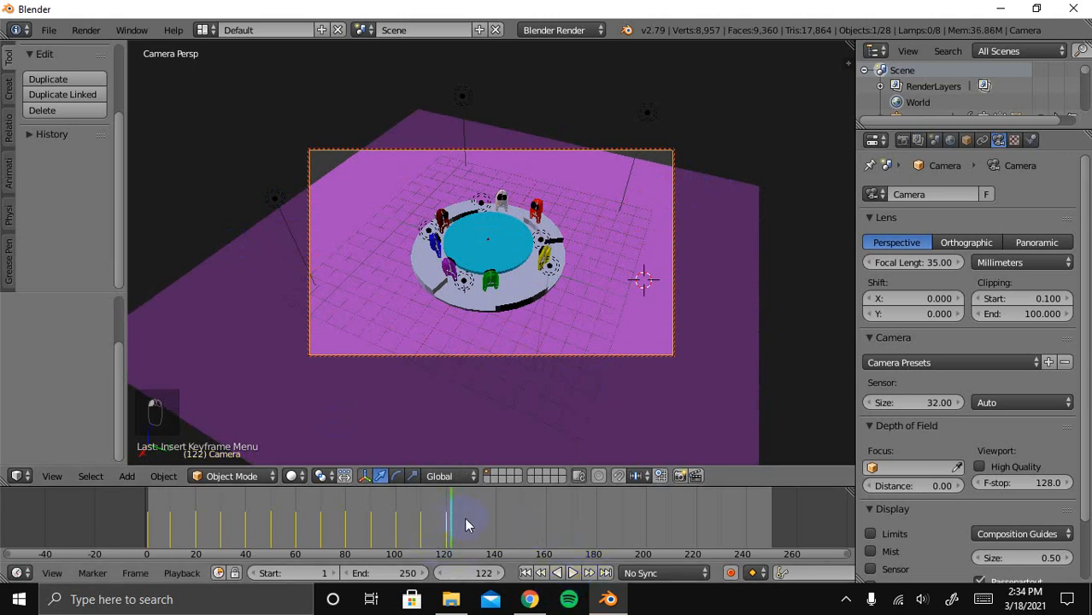
pyautogui.click(494, 518)
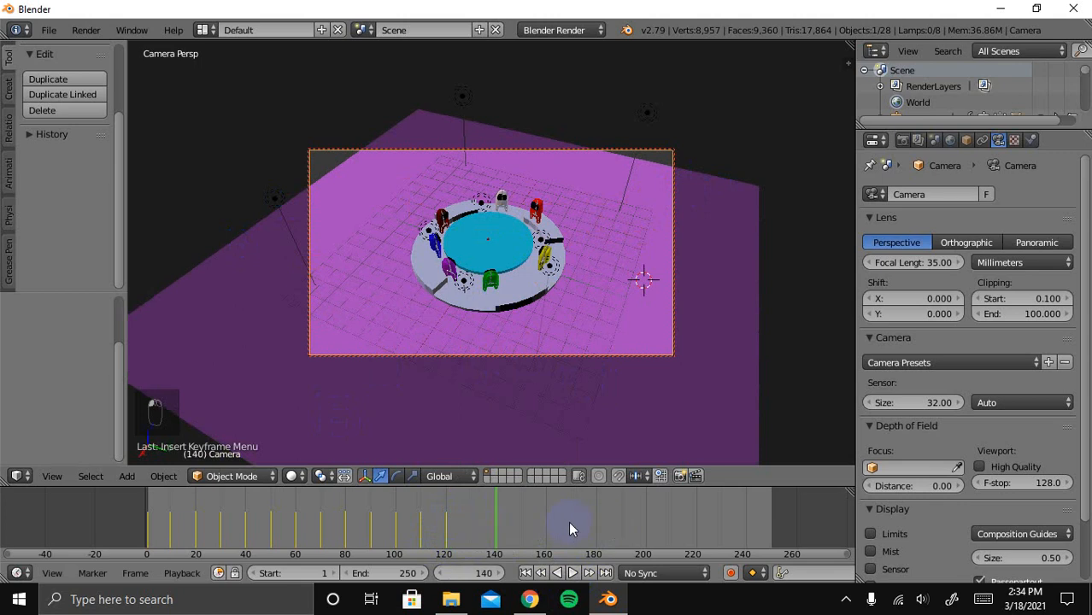
pyautogui.click(472, 523)
pyautogui.rightClick(434, 523)
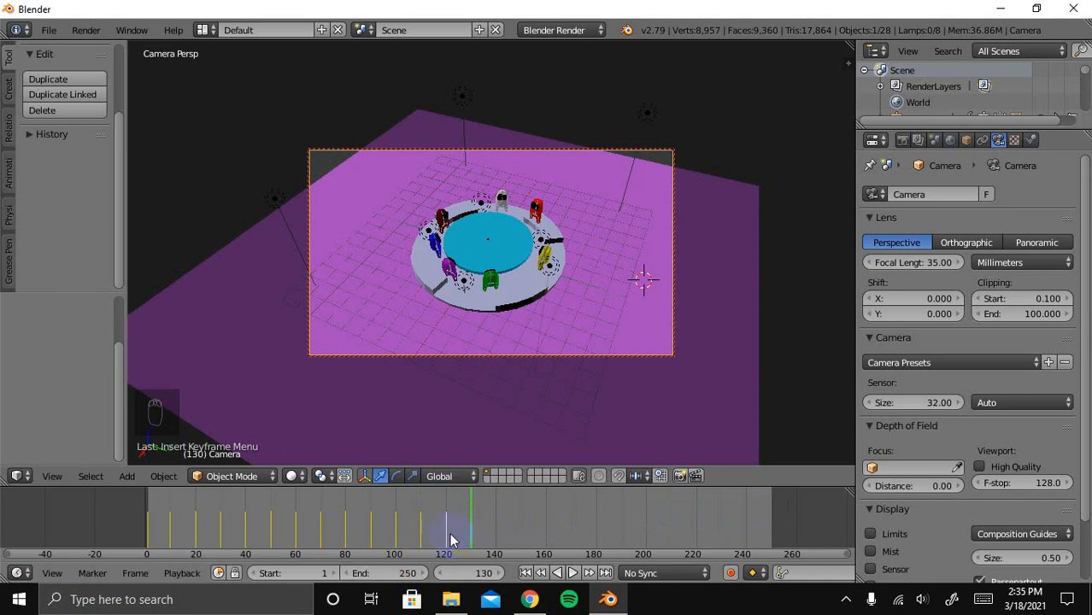
pyautogui.click(402, 574)
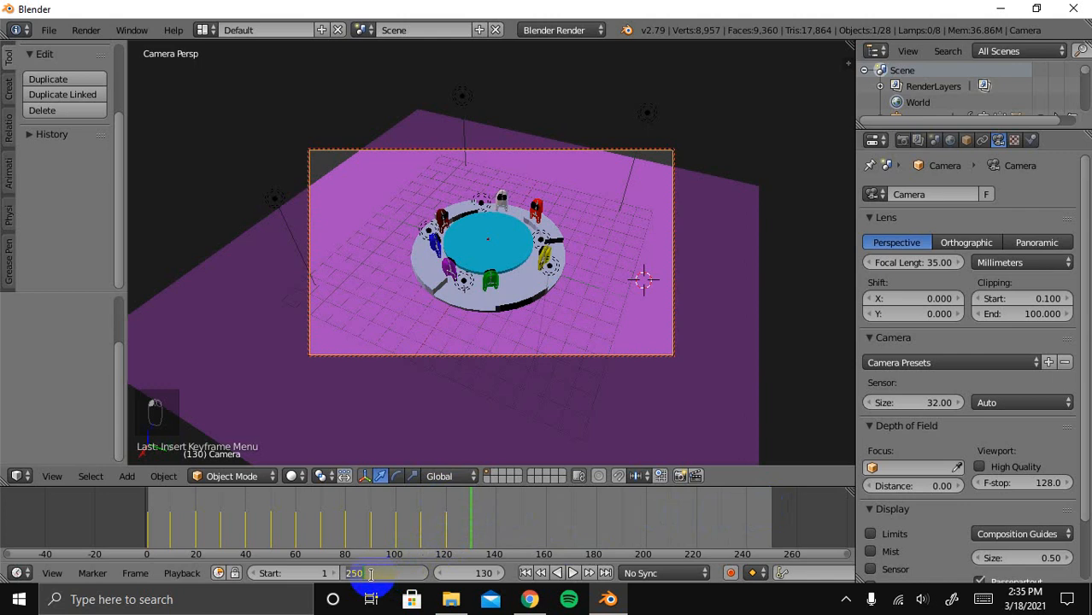
pyautogui.write('130')
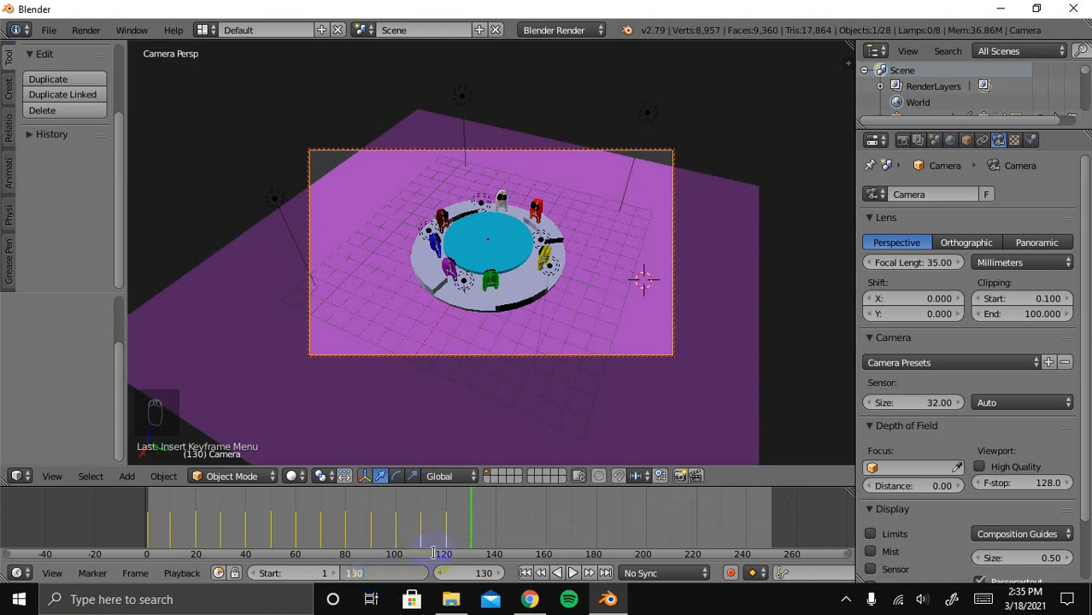
pyautogui.press('Return')
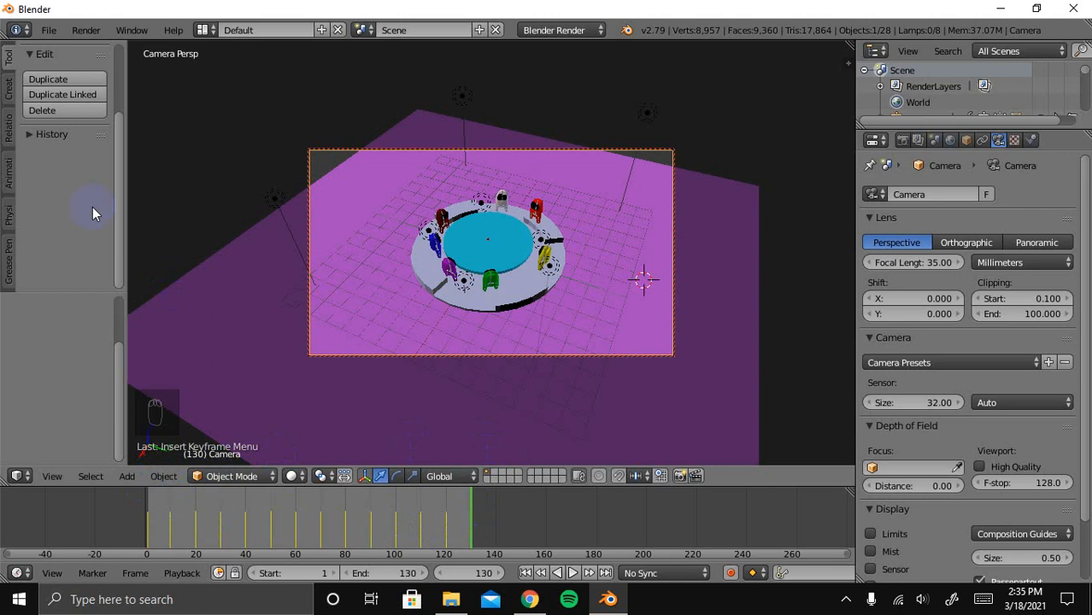
# Scrub the timeline from its start to about frame 126 to review the camera's orbit around the table
pyautogui.click(48, 30)
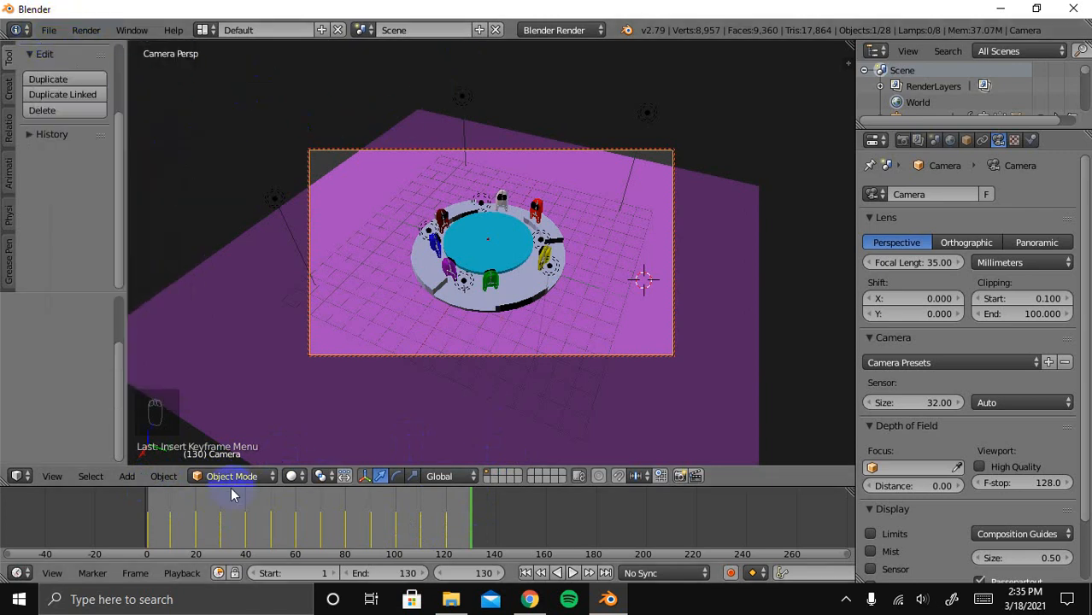
pyautogui.moveTo(152, 516); pyautogui.dragTo(442, 547)
pyautogui.moveTo(454, 547)
pyautogui.mouseDown()
pyautogui.moveTo(440, 513)
pyautogui.moveTo(416, 530)
pyautogui.moveTo(140, 495)
pyautogui.moveTo(459, 543)
pyautogui.mouseUp()
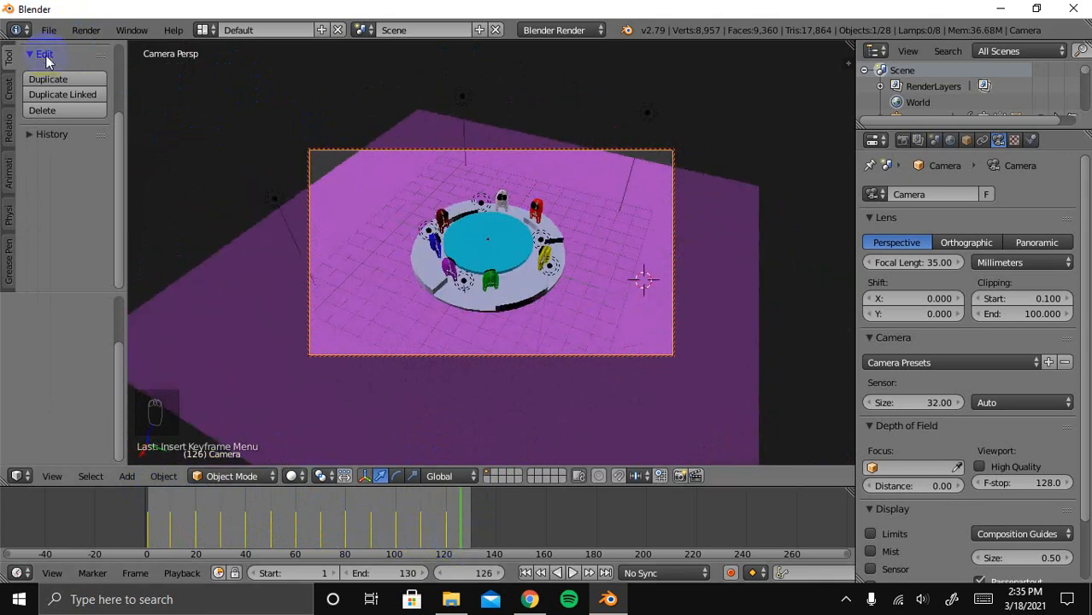
# Start saving the project under a new name and create a folder named "Animasi Among Us" on drive D
pyautogui.click(50, 31)
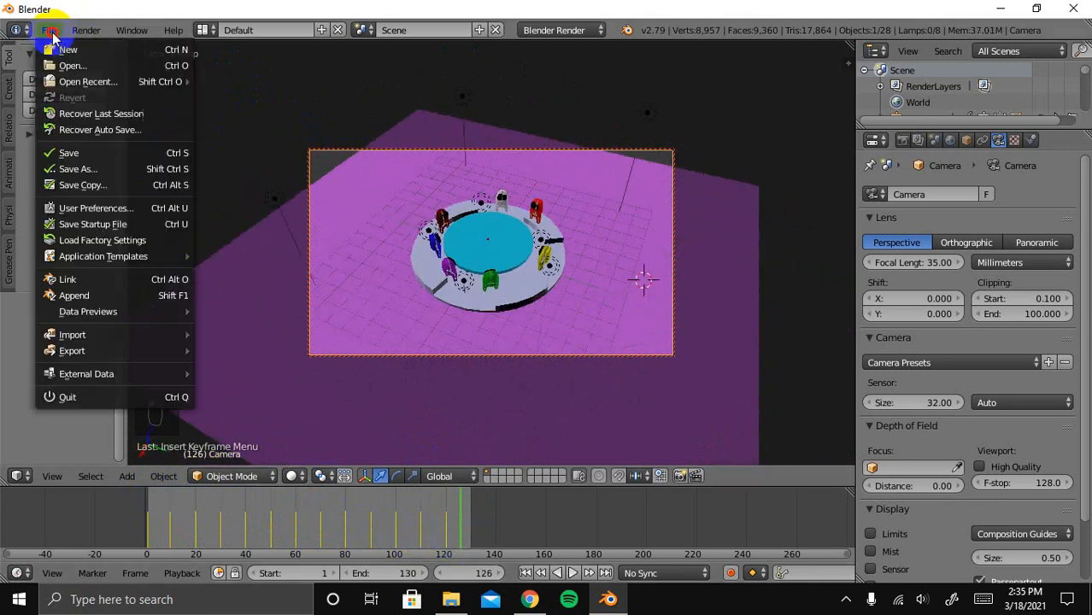
pyautogui.click(82, 169)
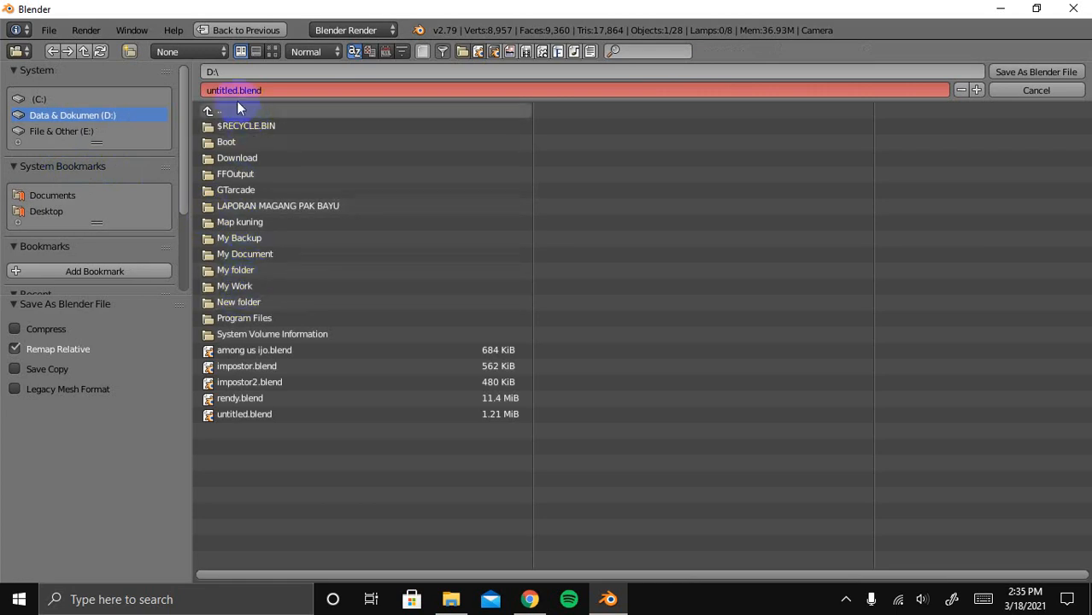
pyautogui.click(131, 51)
pyautogui.click(152, 95)
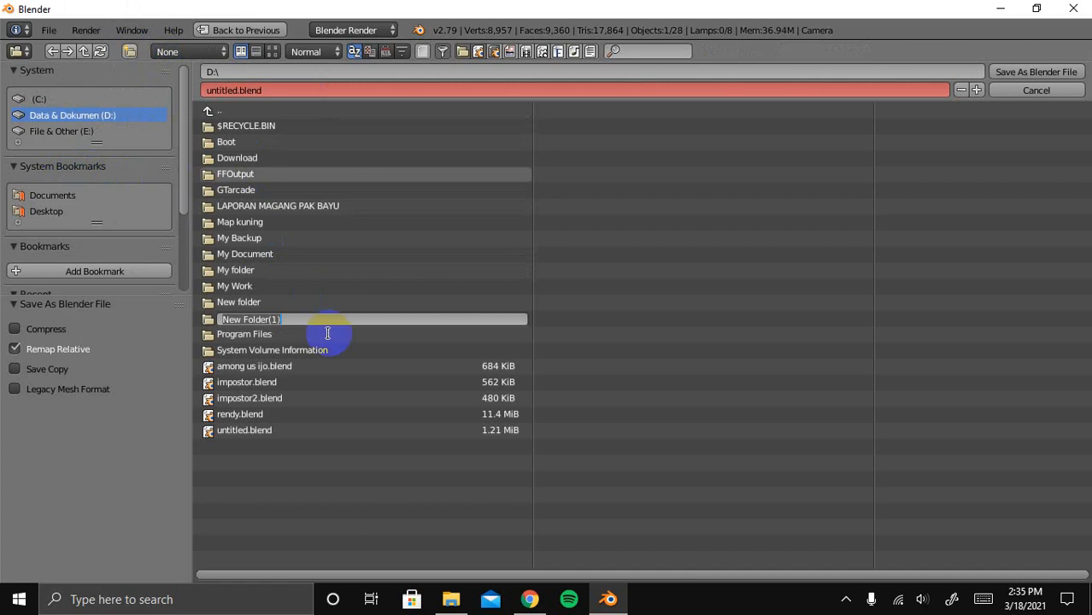
pyautogui.write('Anim')
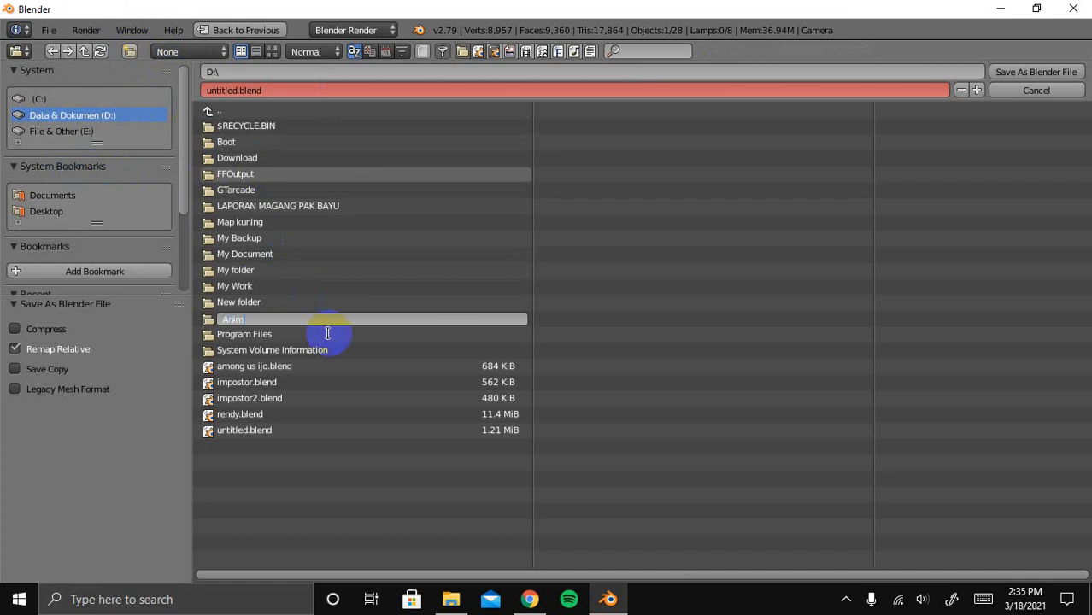
pyautogui.write('asi Among Us')
pyautogui.press('Return')
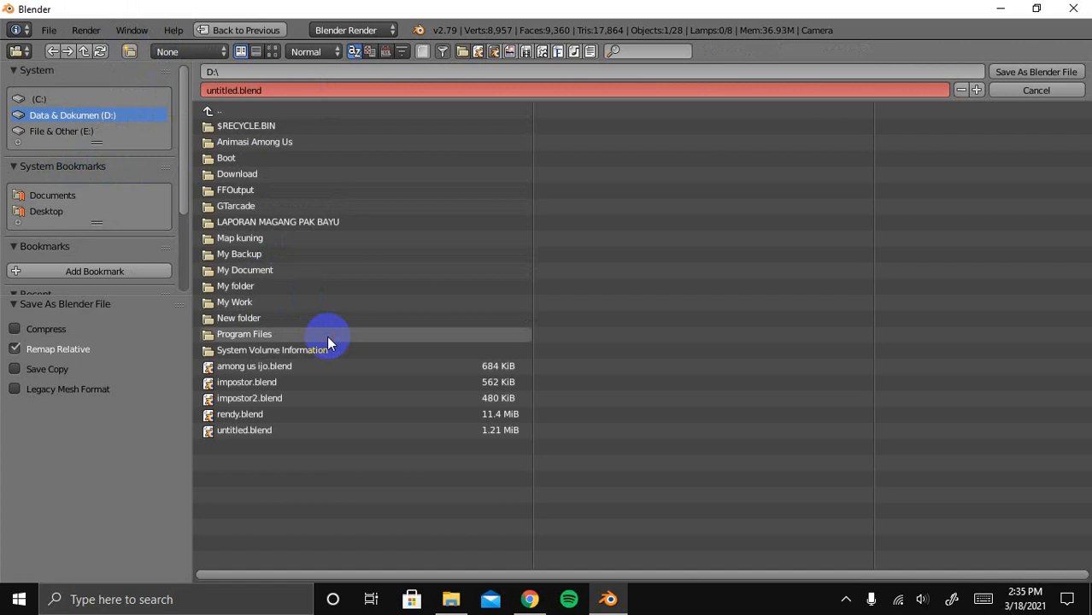
# Save the project as "Scene 1.blend" inside the "Animasi Among Us" folder
pyautogui.click(287, 142)
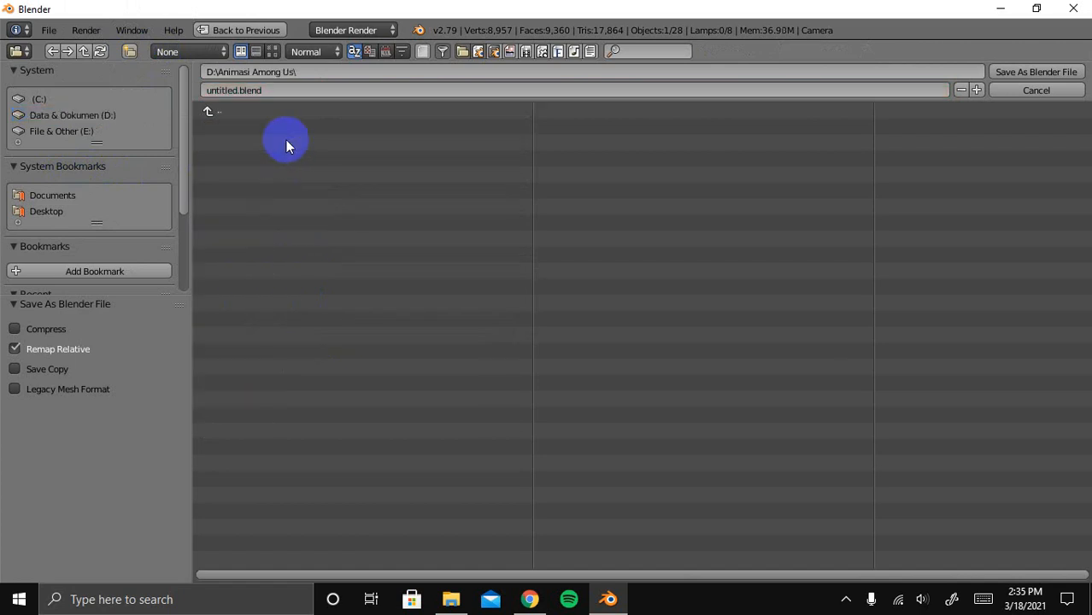
pyautogui.click(215, 91)
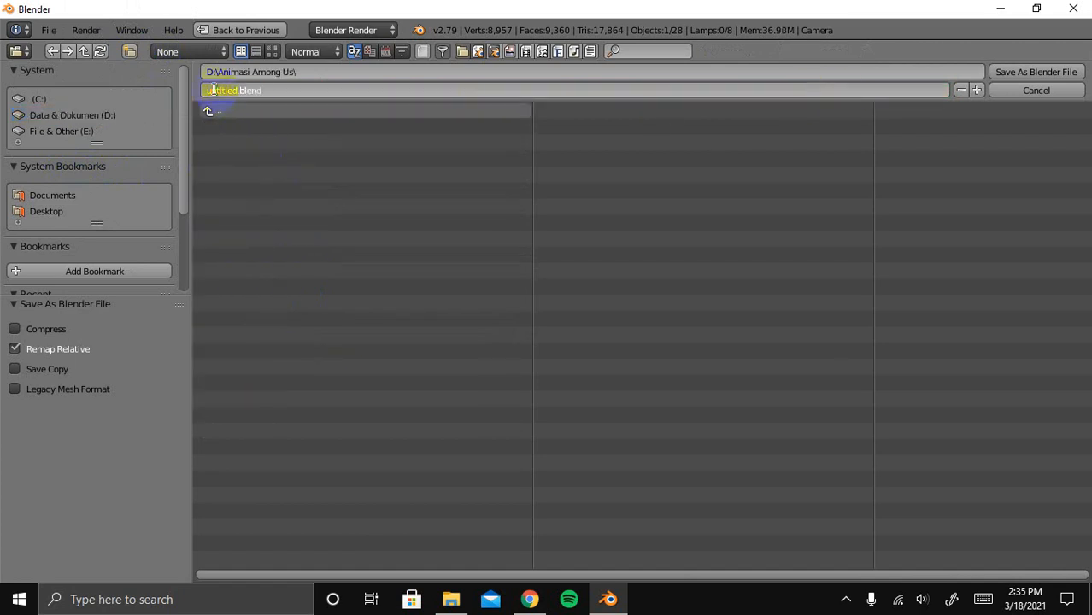
pyautogui.doubleClick(214, 90)
pyautogui.write('Scene 1')
pyautogui.click(1059, 76)
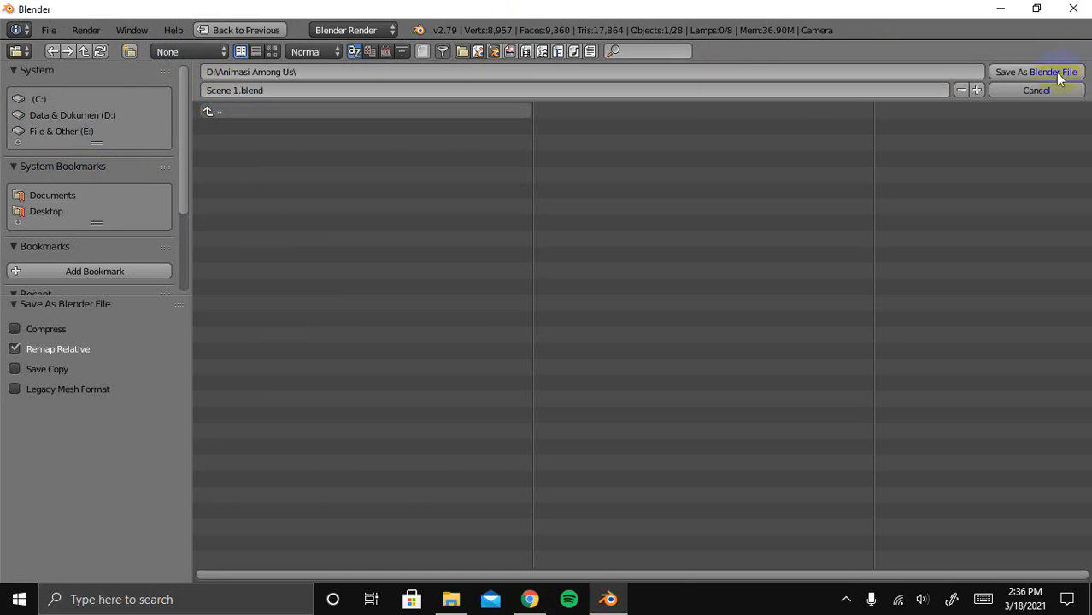